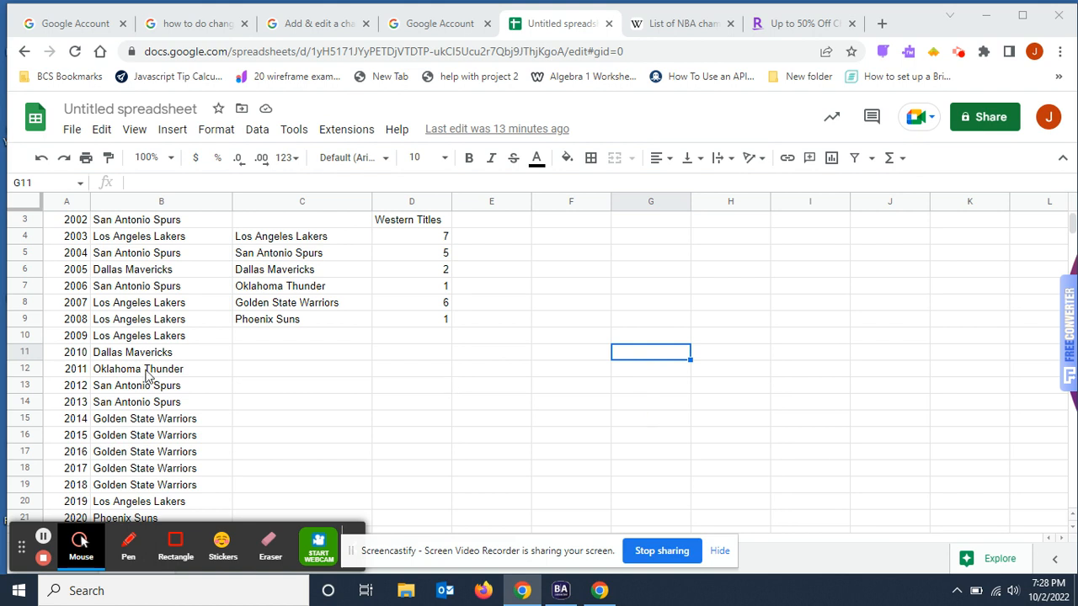
- Review the yearly champions in column B and the list of distinct teams in C4:C9
scroll(174, 376, "up", 1)
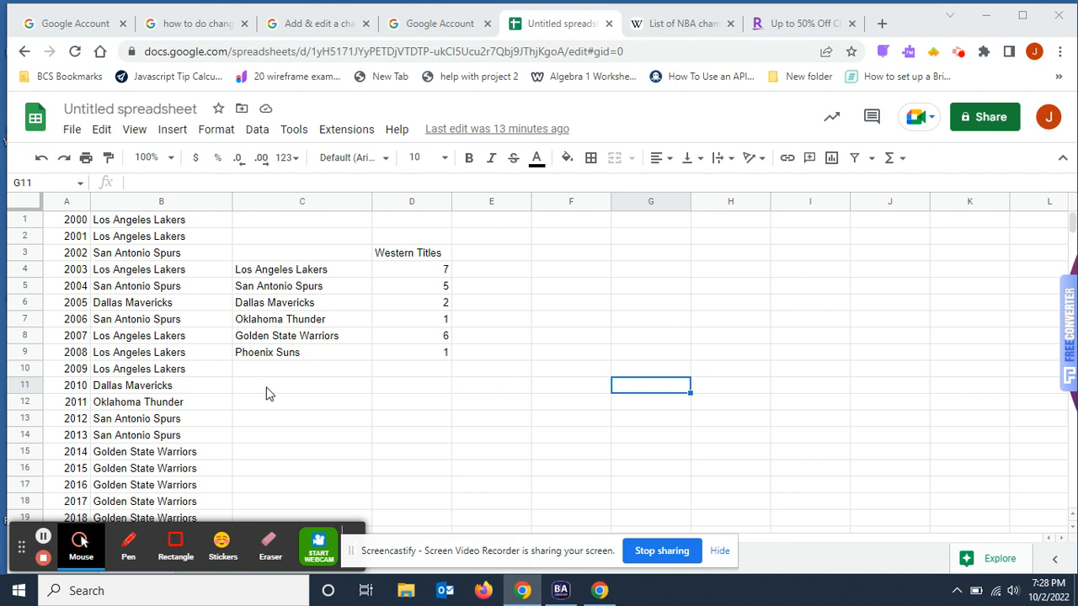
left_click(207, 221)
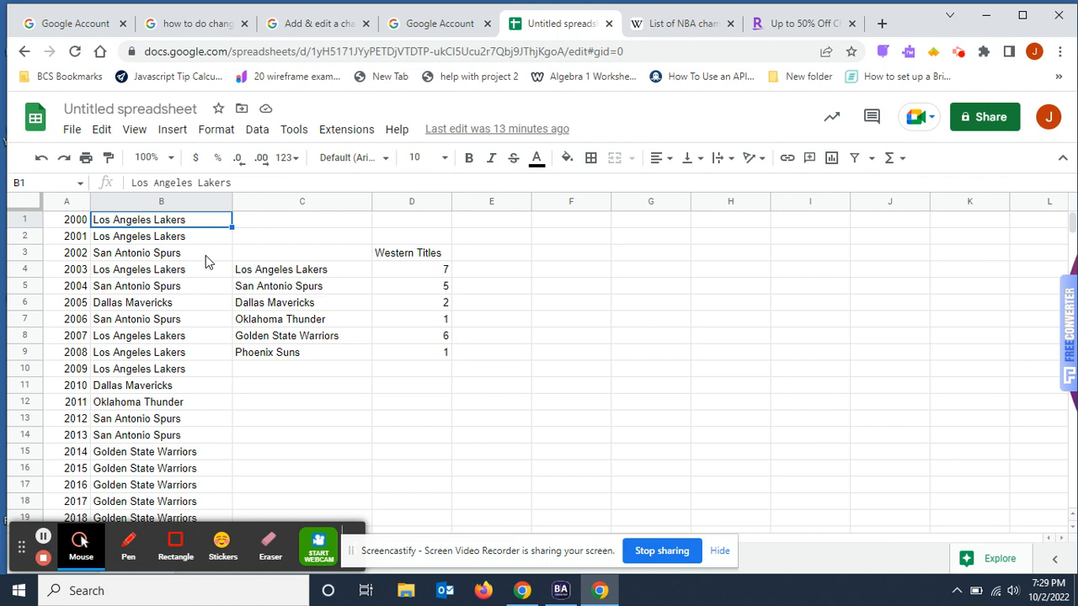
left_click(205, 257)
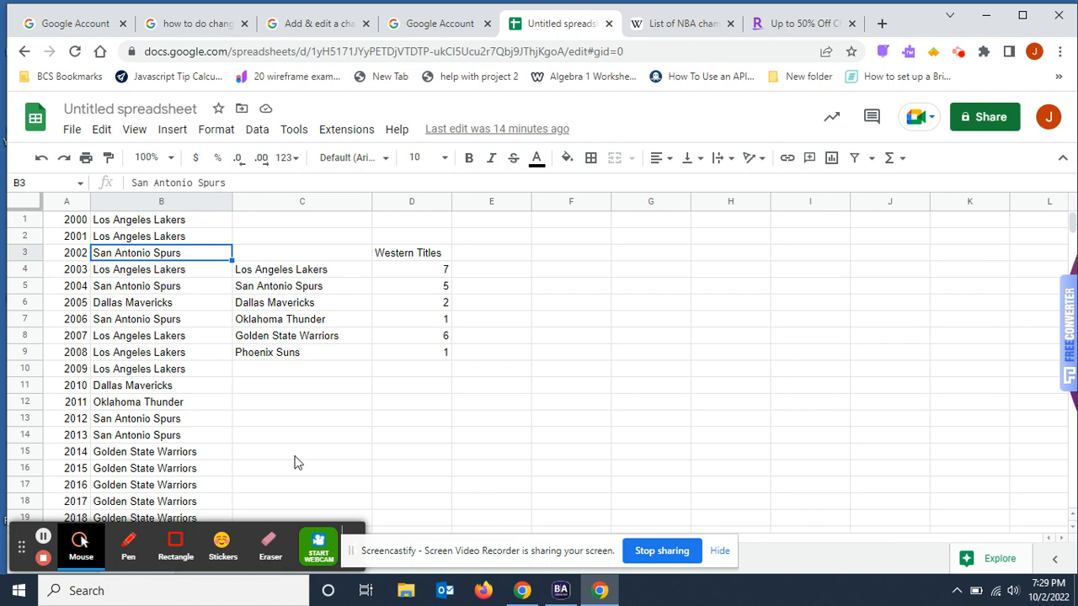
left_click(341, 274)
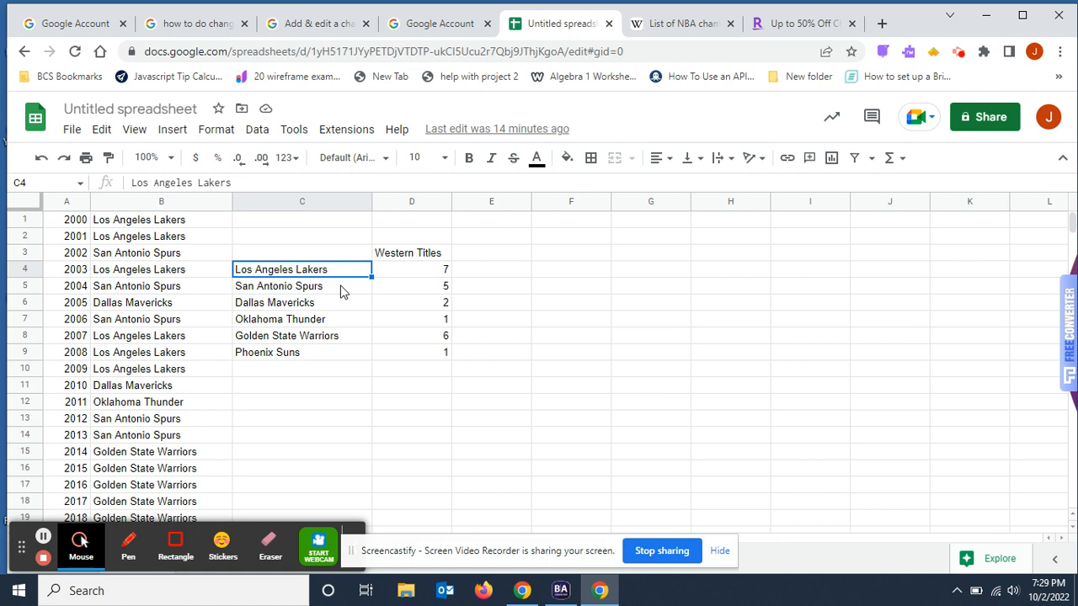
left_click(342, 291)
left_click(341, 306)
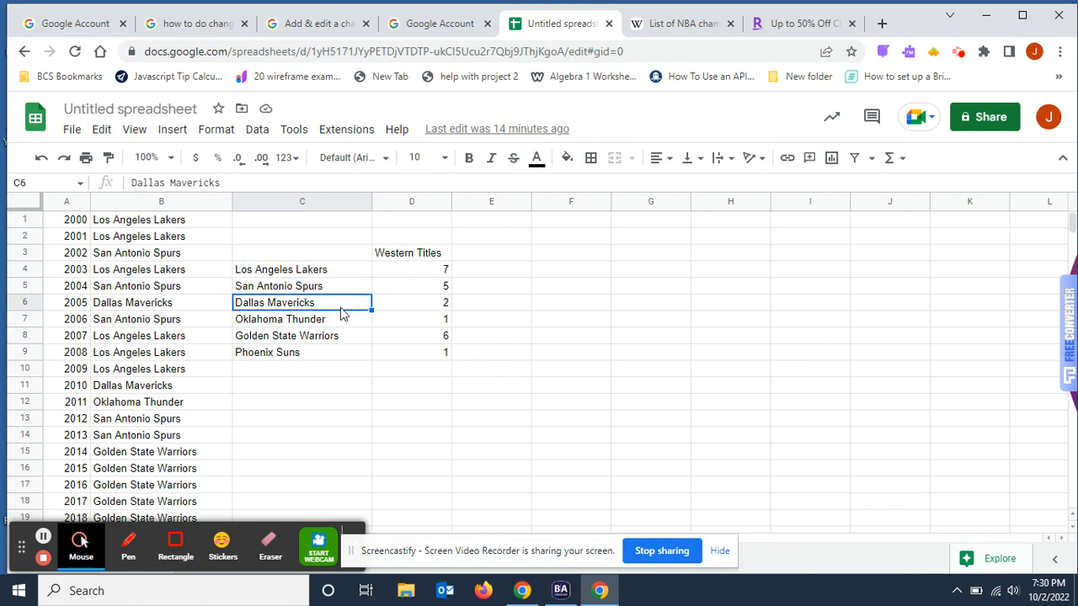
left_click(343, 324)
left_click(345, 340)
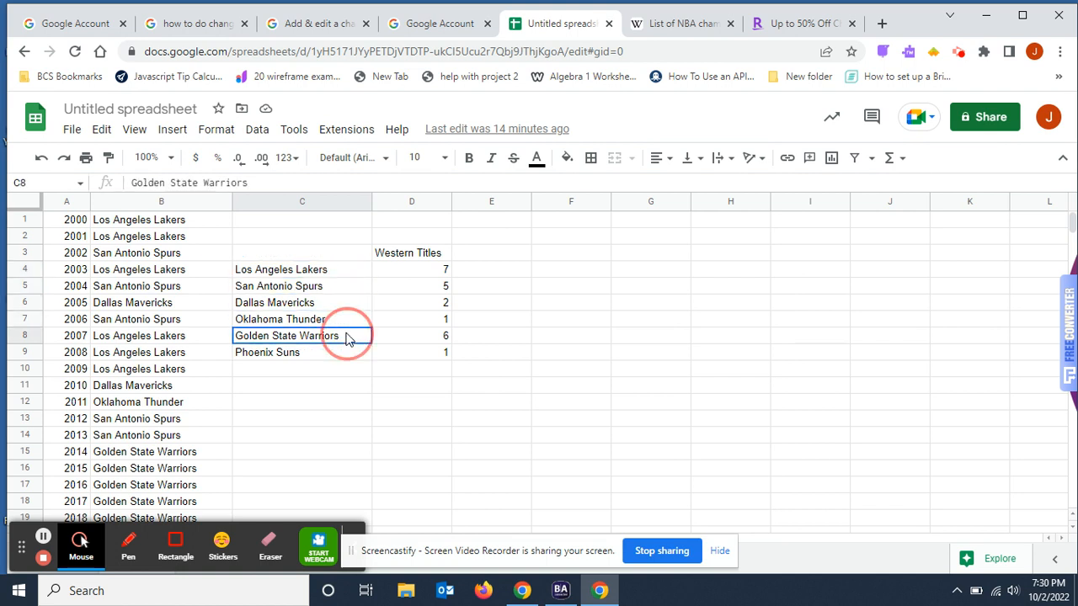
left_click(349, 357)
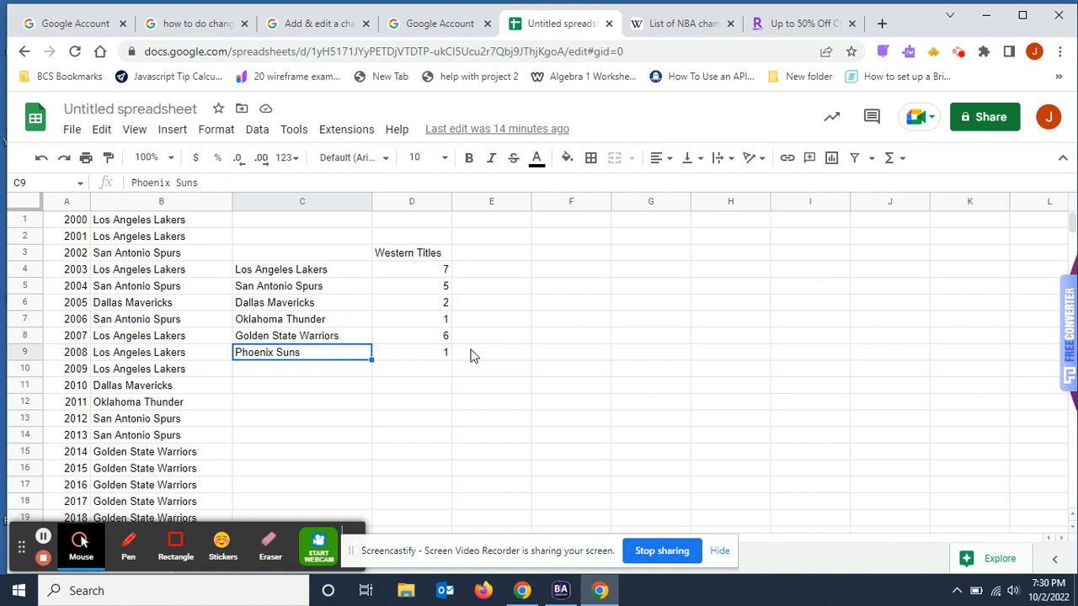
left_click(520, 291)
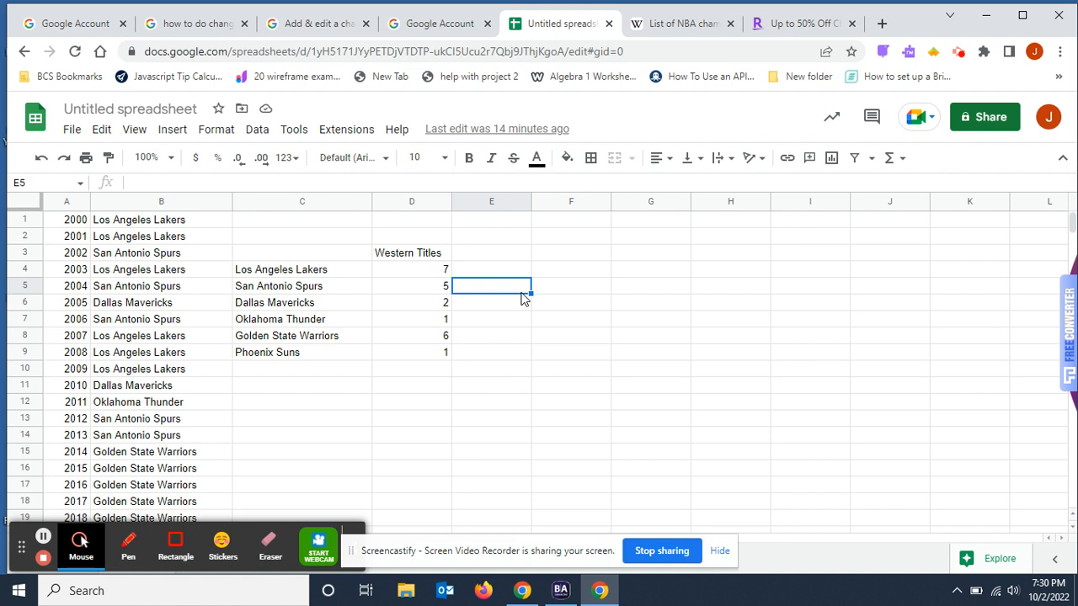
- Examine the Western Titles summary in C3:D9, checking each team name and its title-count cell
left_click(430, 257)
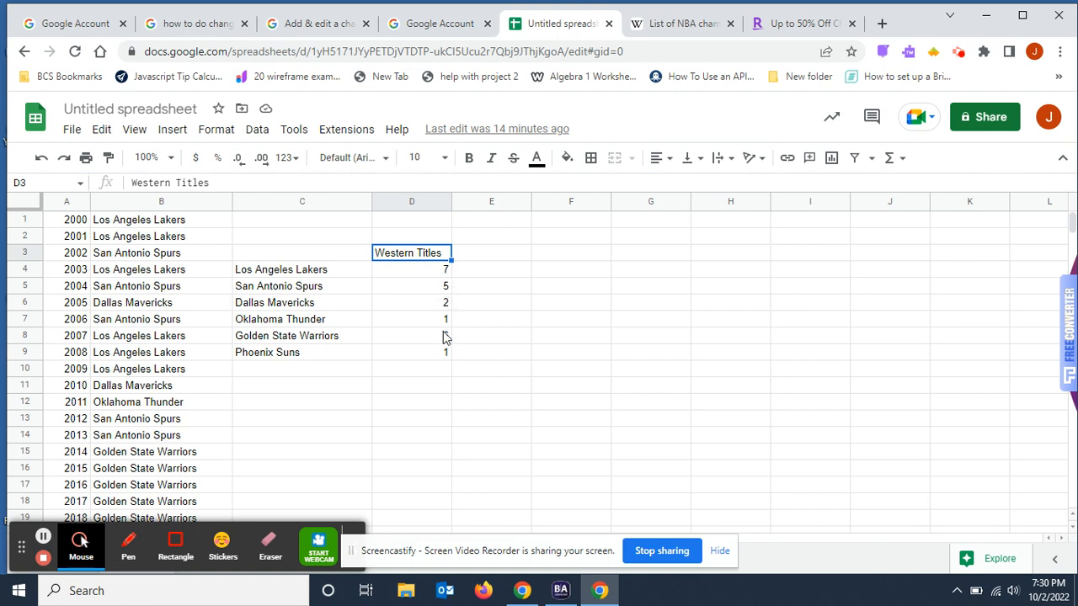
left_click(313, 273)
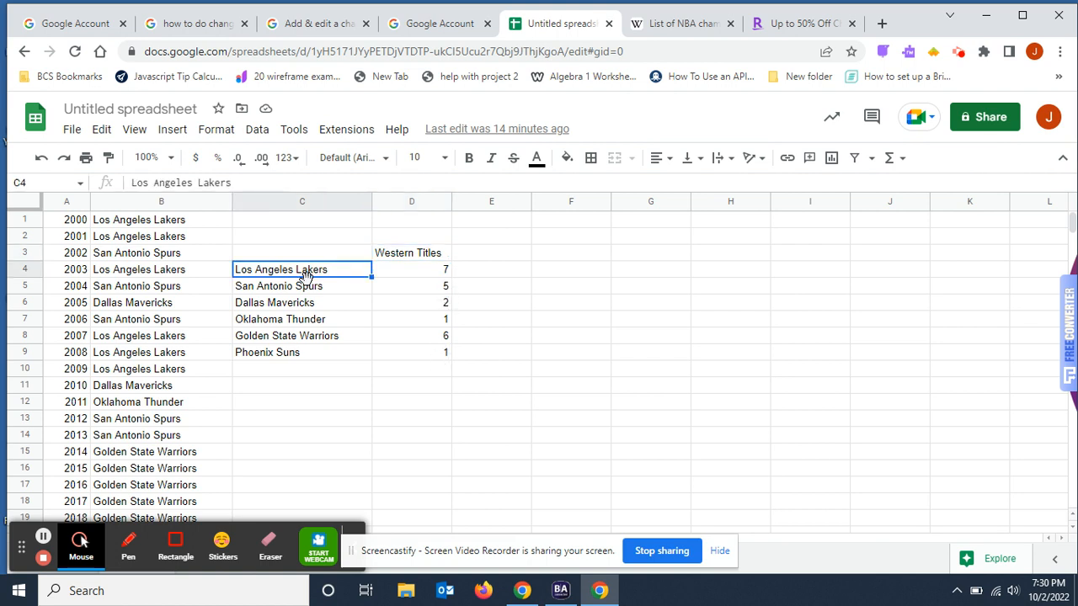
left_click(305, 289)
left_click(308, 307)
left_click(310, 324)
left_click(308, 340)
left_click(309, 355)
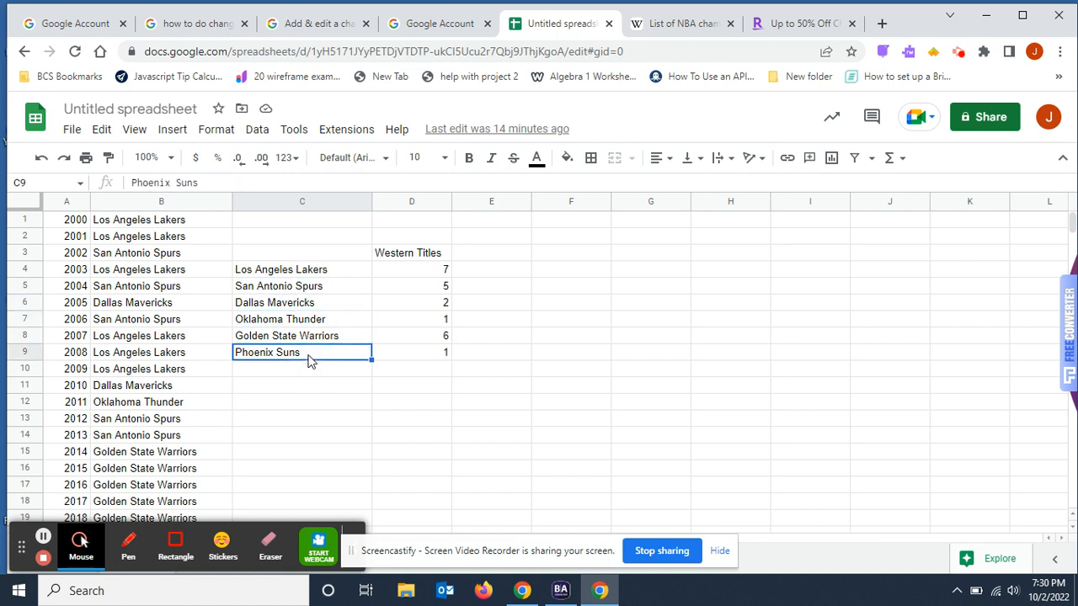
left_click(437, 272)
left_click(440, 291)
left_click(438, 307)
left_click(440, 323)
left_click(439, 338)
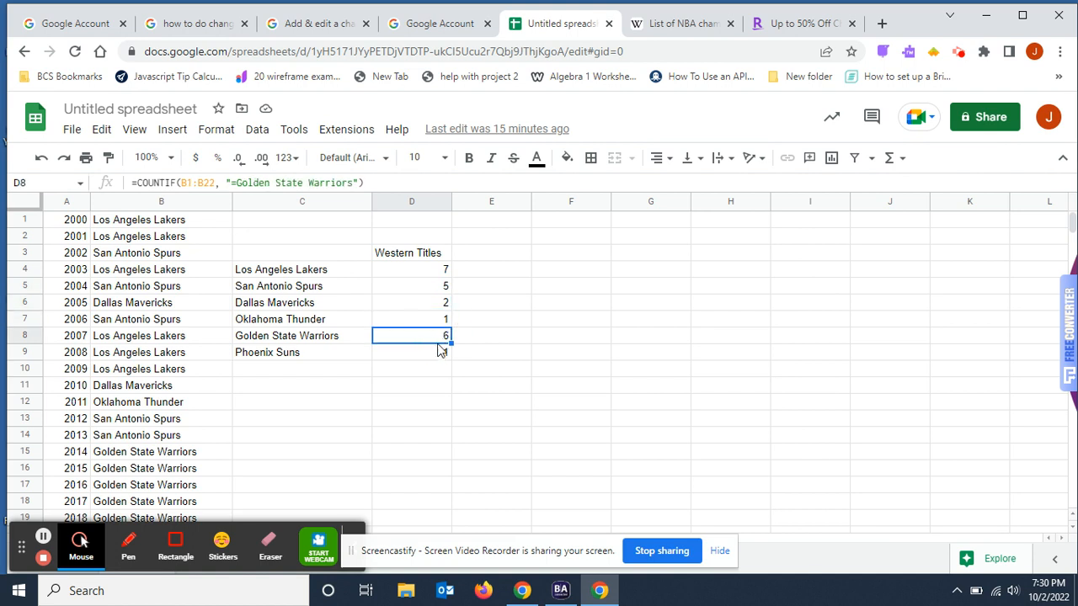
left_click(438, 355)
left_click(443, 256)
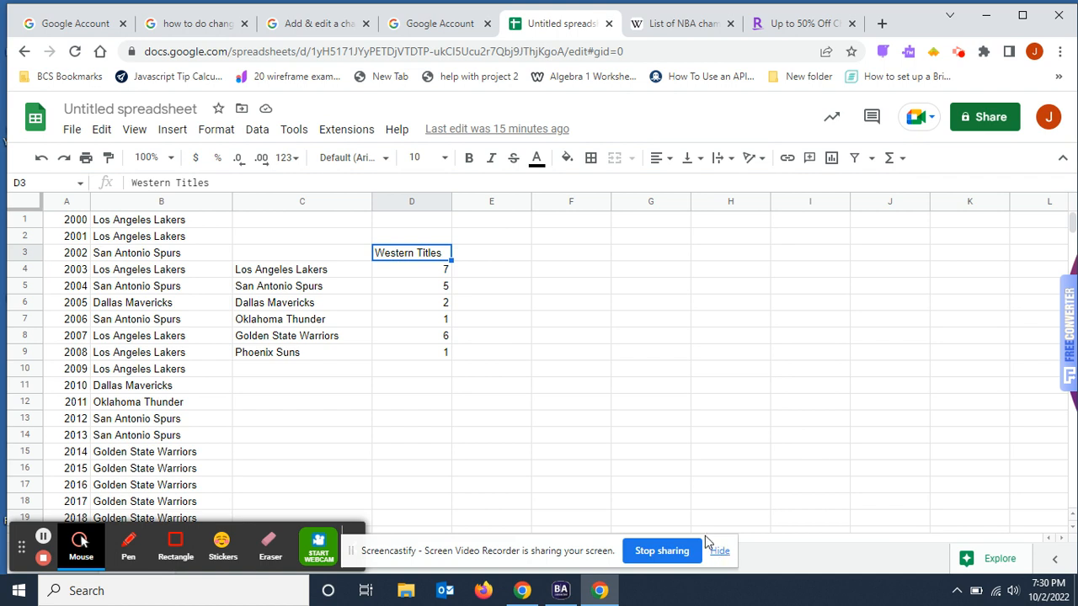
left_click(585, 438)
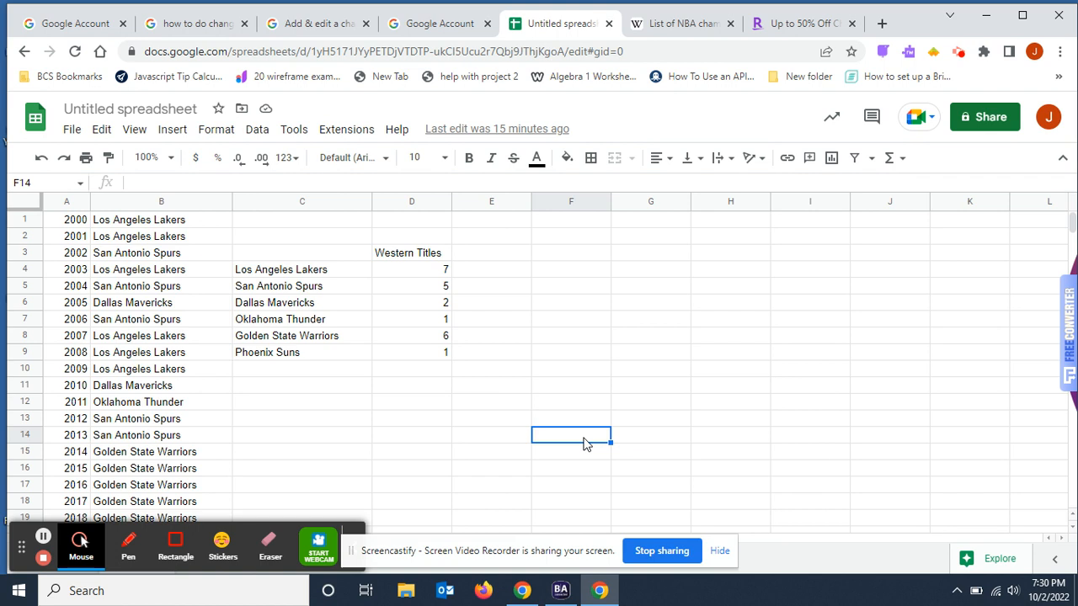
- Check the Lakers COUNTIF formula in D4, and edit the San Antonio Spurs COUNTIF range in D5 to start at B1
left_click(436, 273)
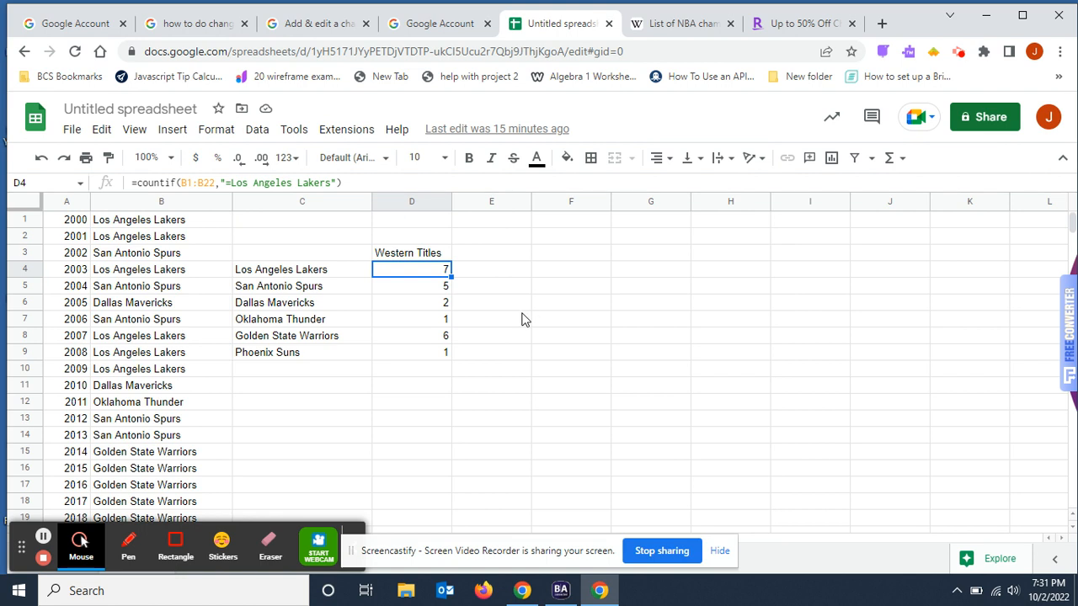
left_click(444, 291)
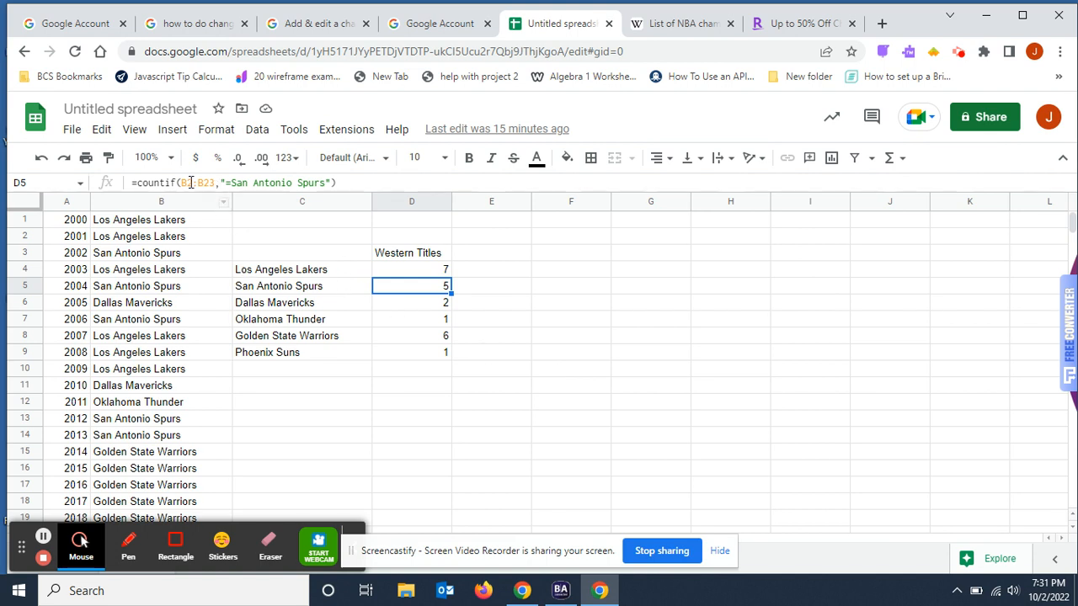
left_click(189, 182)
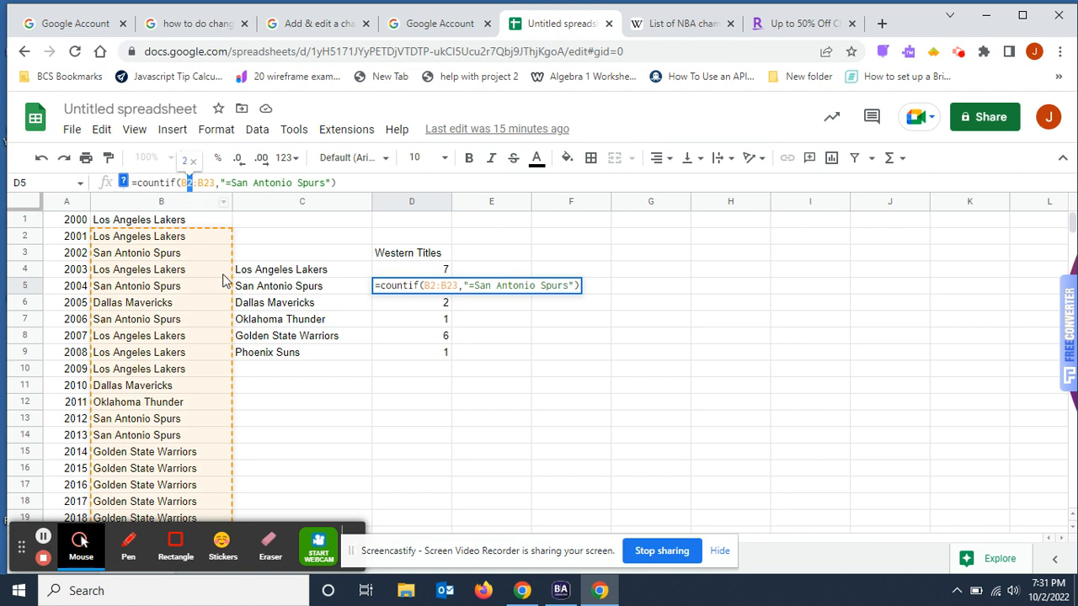
type("1")
left_click_drag(208, 183, 216, 183)
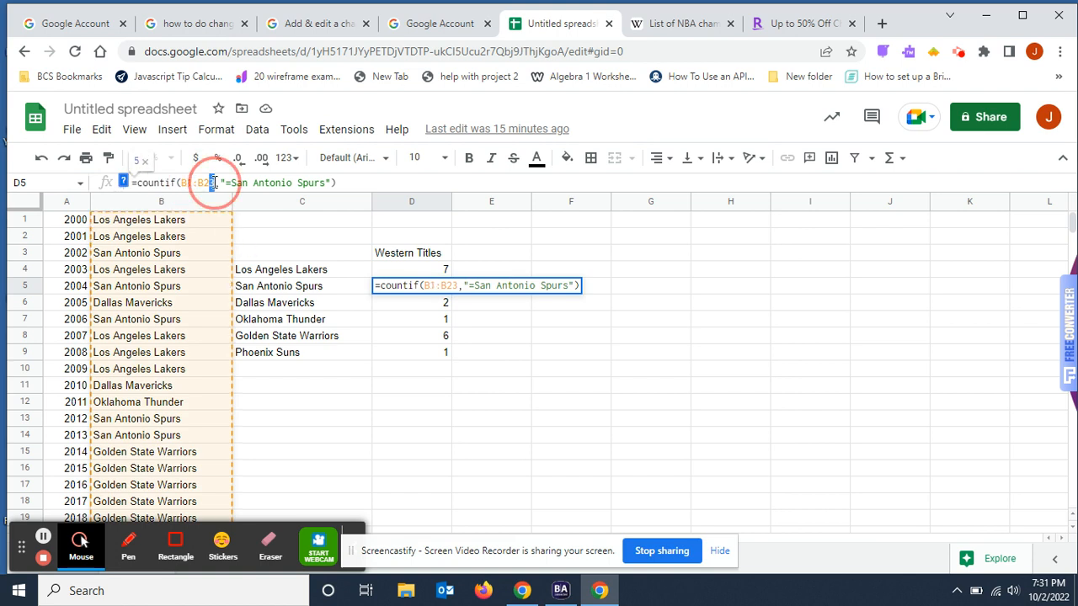
left_click(665, 375)
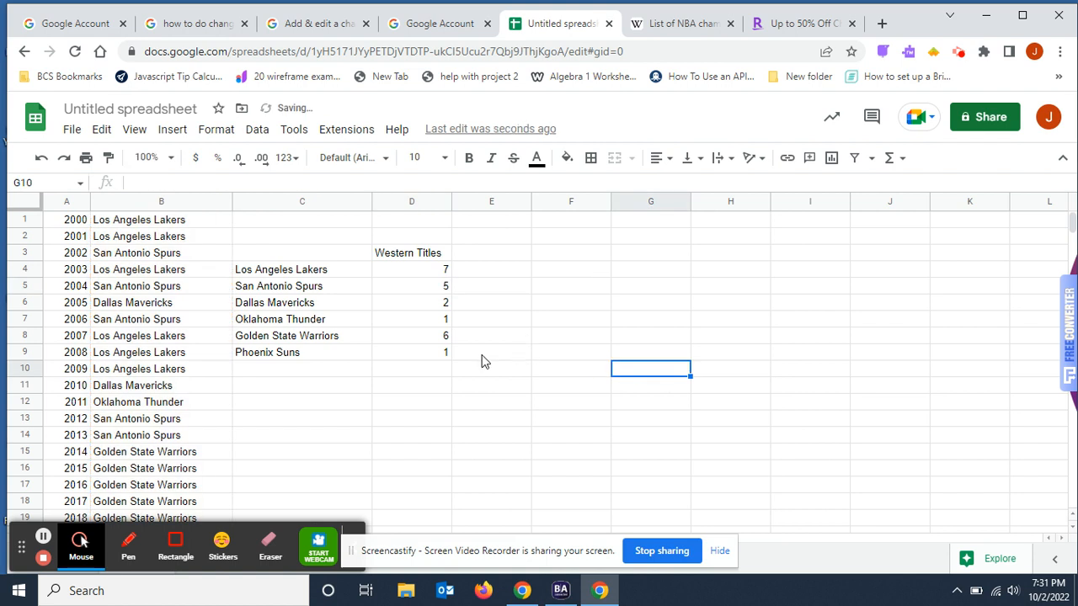
- Inspect the COUNTIF formulas in D6:D9 and compare their range with the first and last team entries in column B
left_click(445, 308)
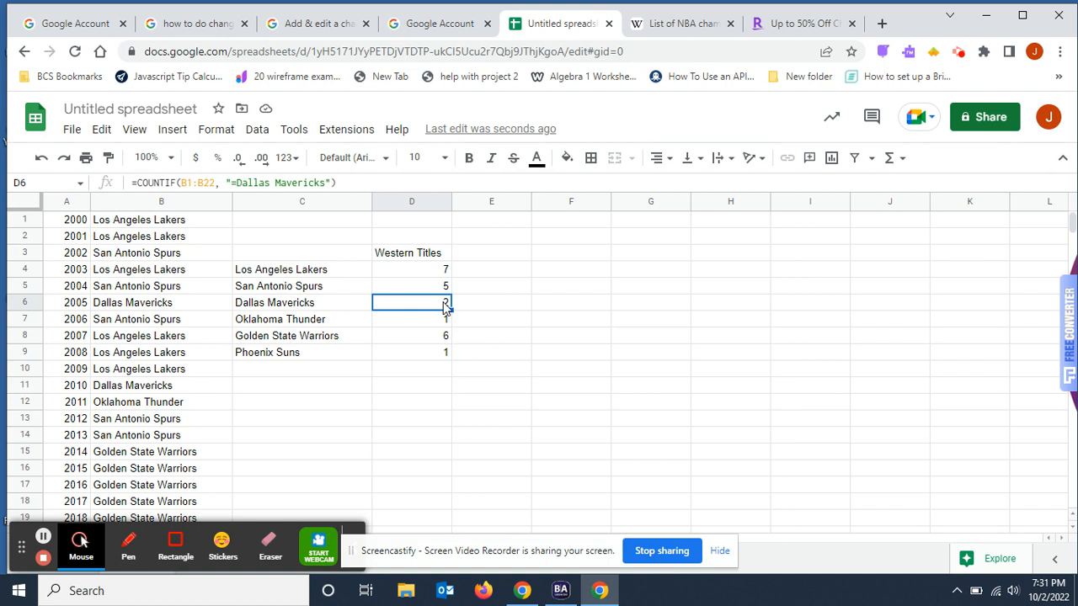
left_click(177, 222)
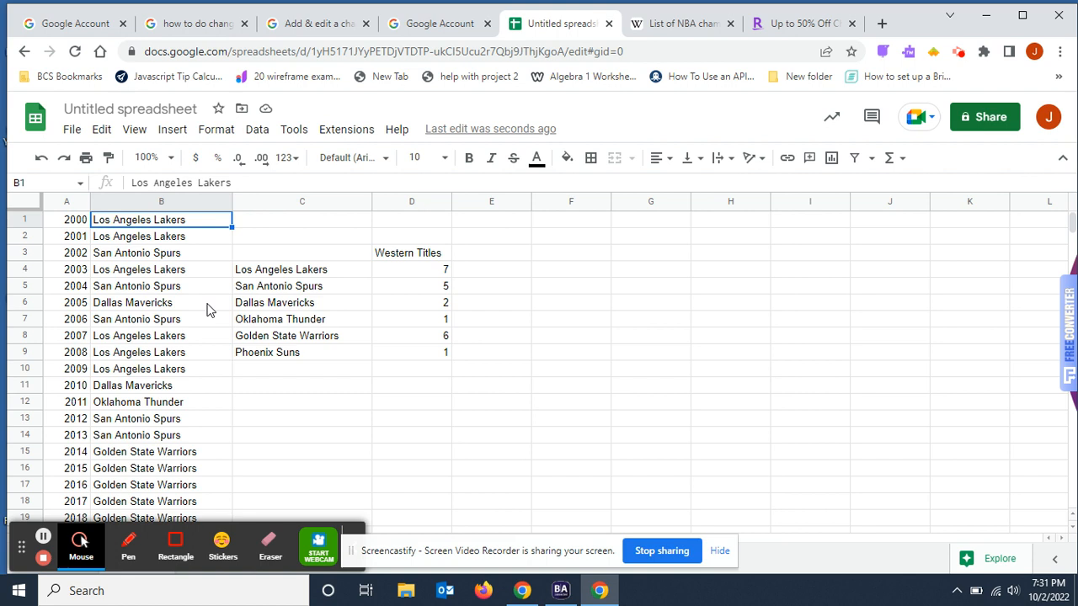
scroll(185, 413, "down", 3)
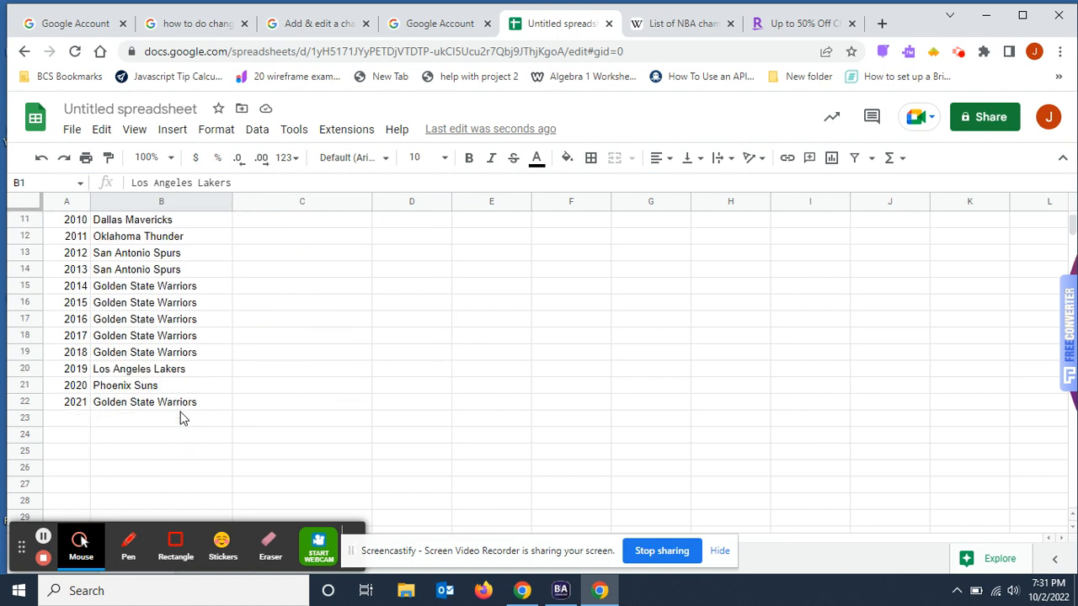
left_click(163, 404)
scroll(452, 401, "up", 3)
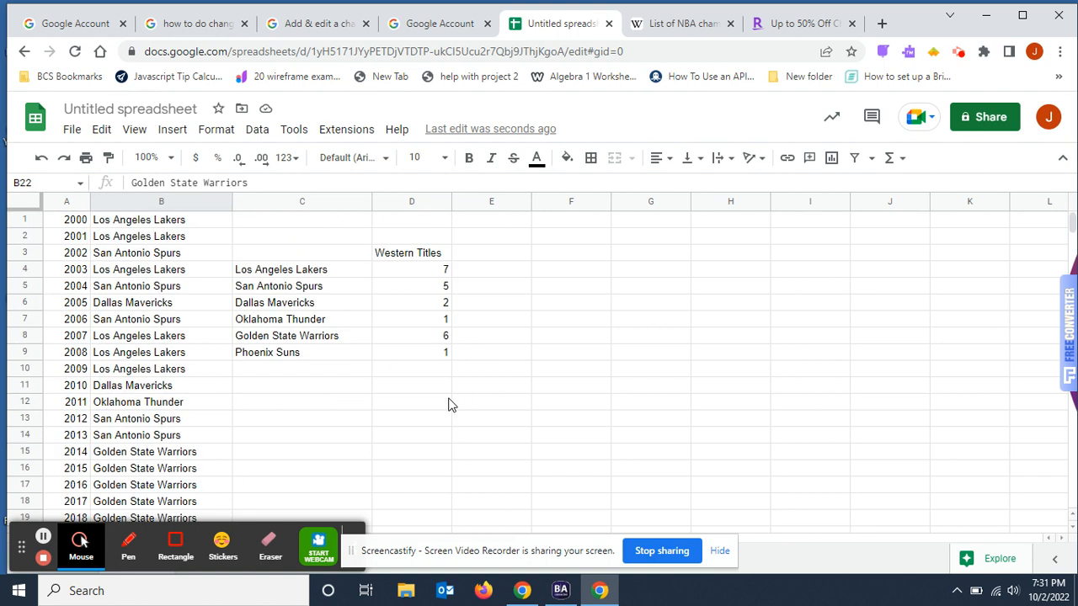
left_click(439, 321)
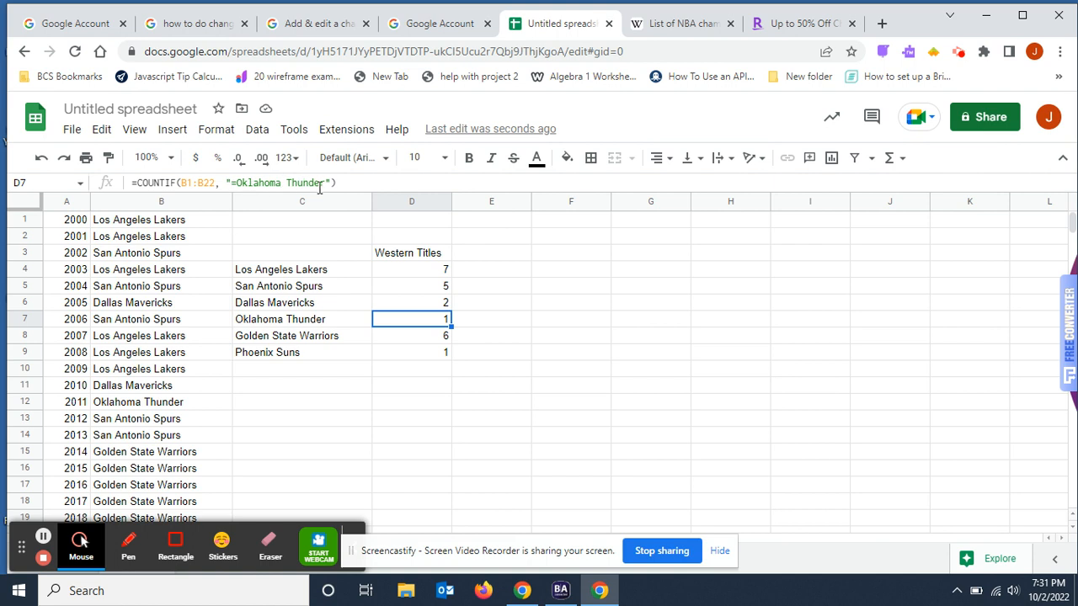
left_click(438, 339)
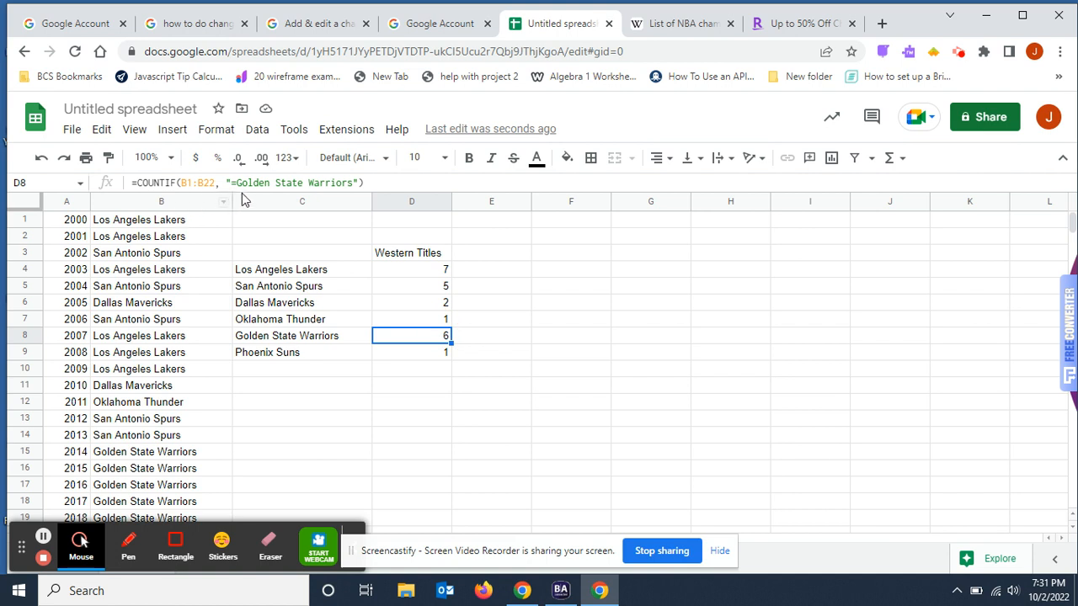
left_click(444, 357)
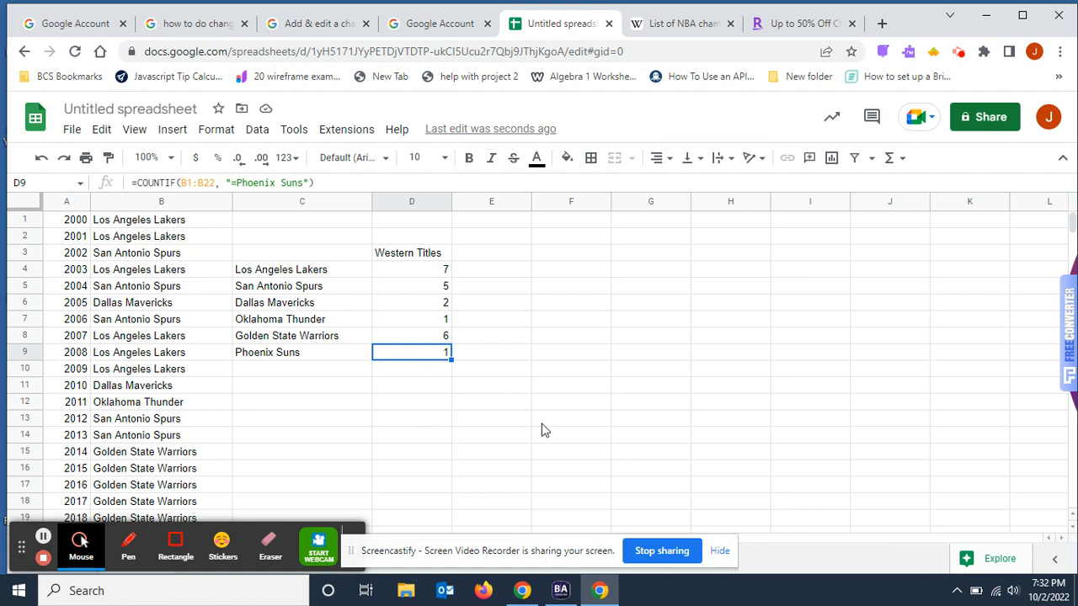
left_click(496, 421)
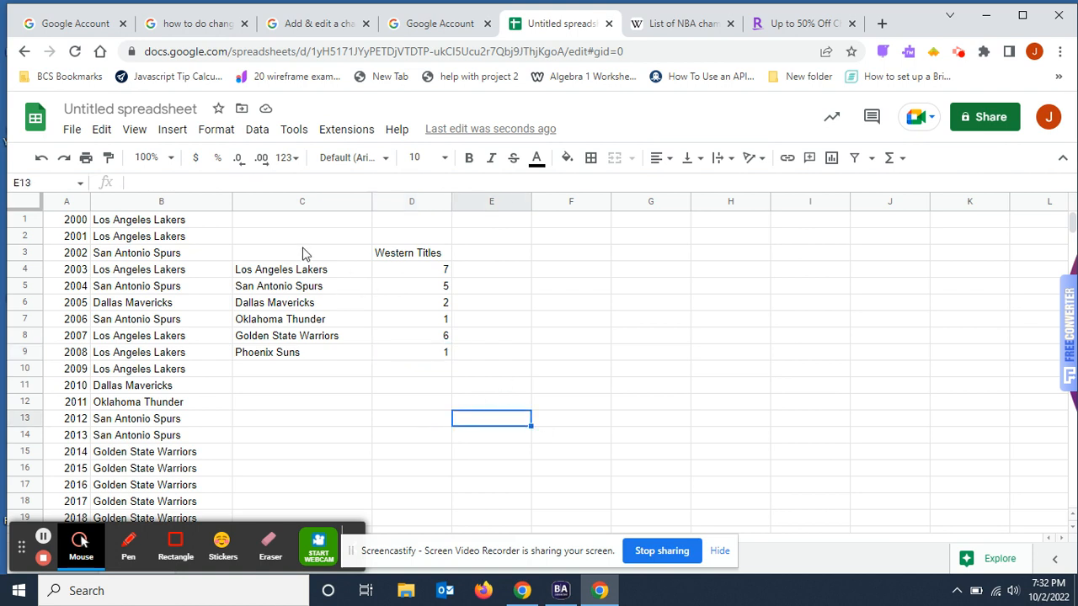
- Insert a chart from the team names and Western Titles counts in C3:D9
left_click_drag(307, 253, 439, 357)
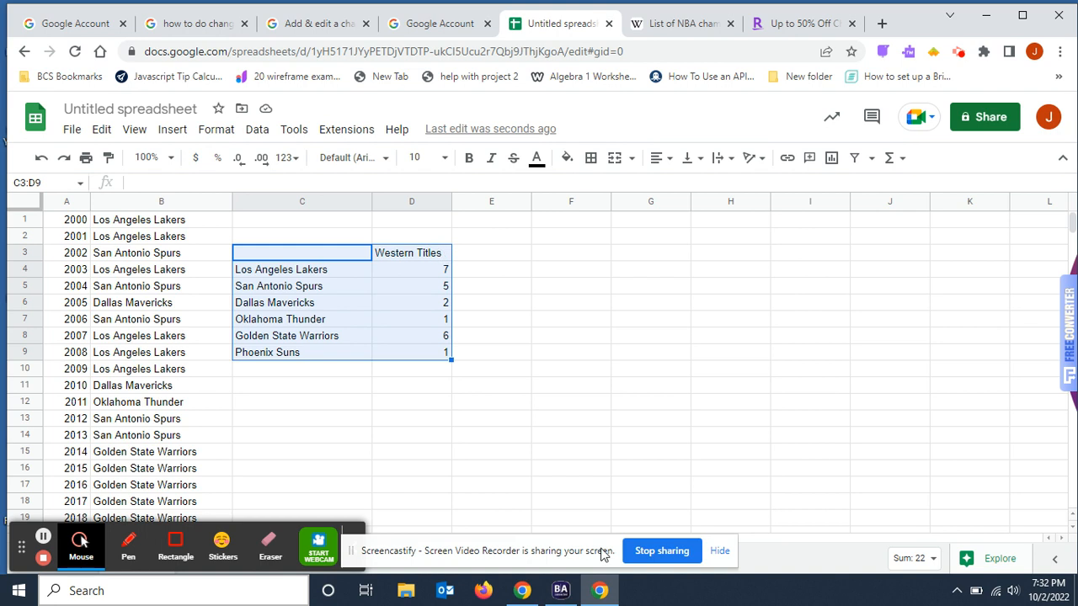
left_click(174, 131)
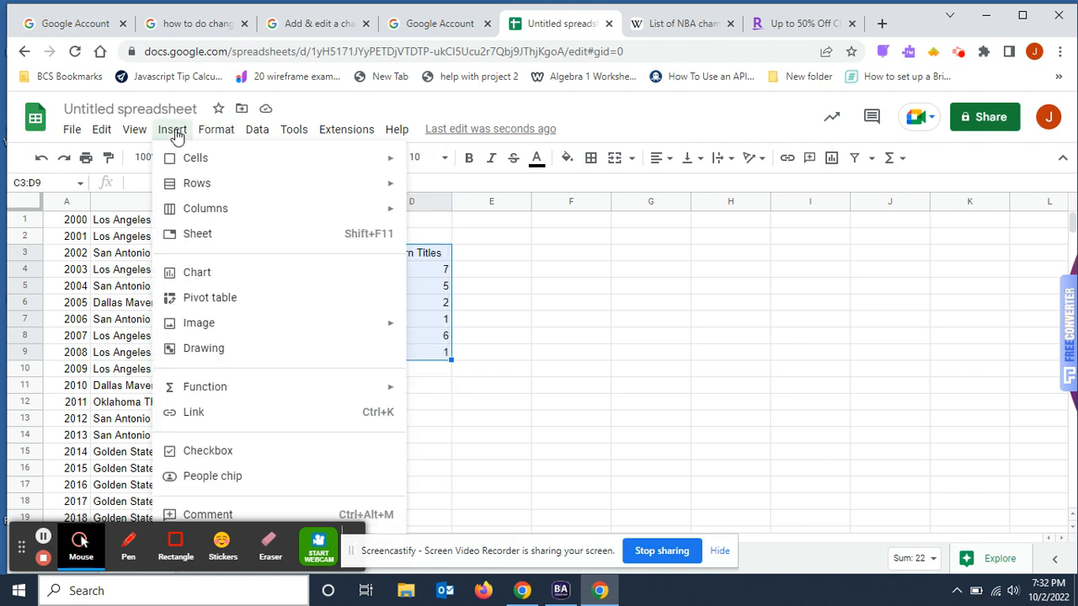
left_click(196, 274)
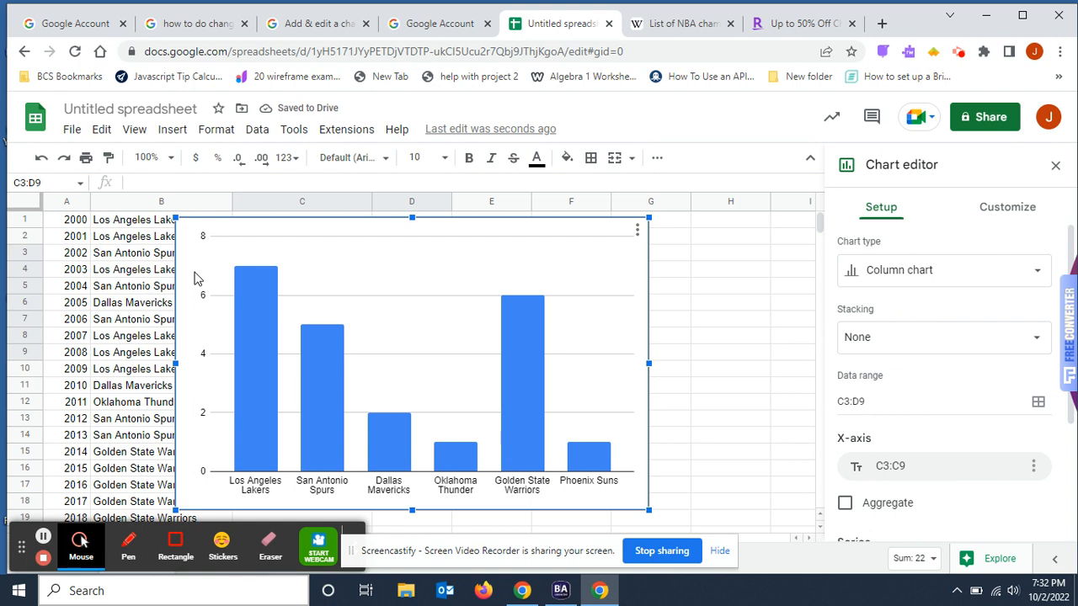
- Move the chart directly below the summary table, starting at about cell C10, and deselect it
left_click(531, 224)
left_click_drag(531, 223, 587, 363)
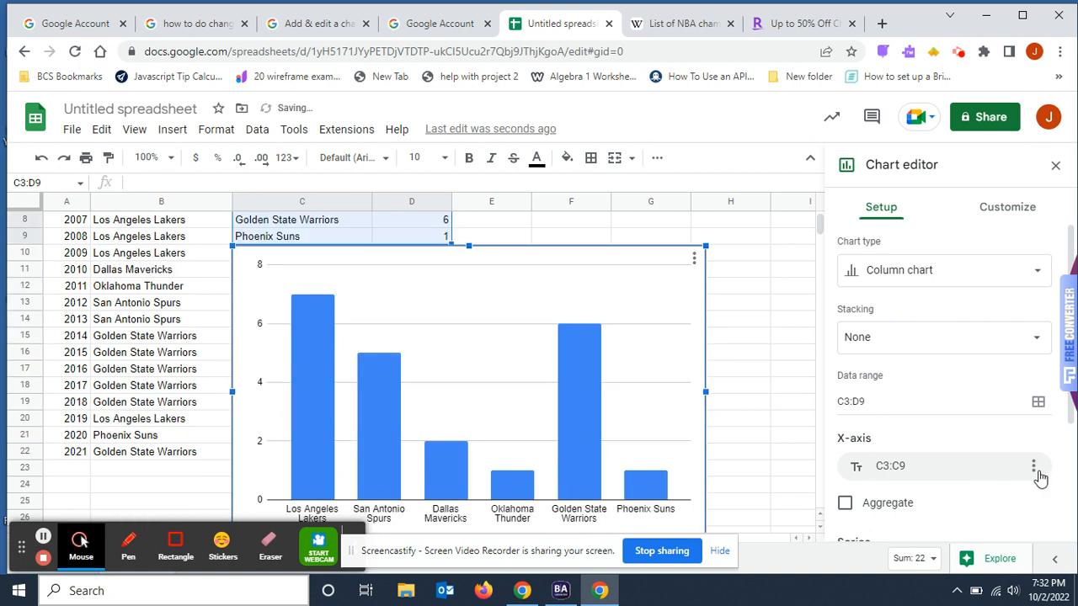
left_click(740, 431)
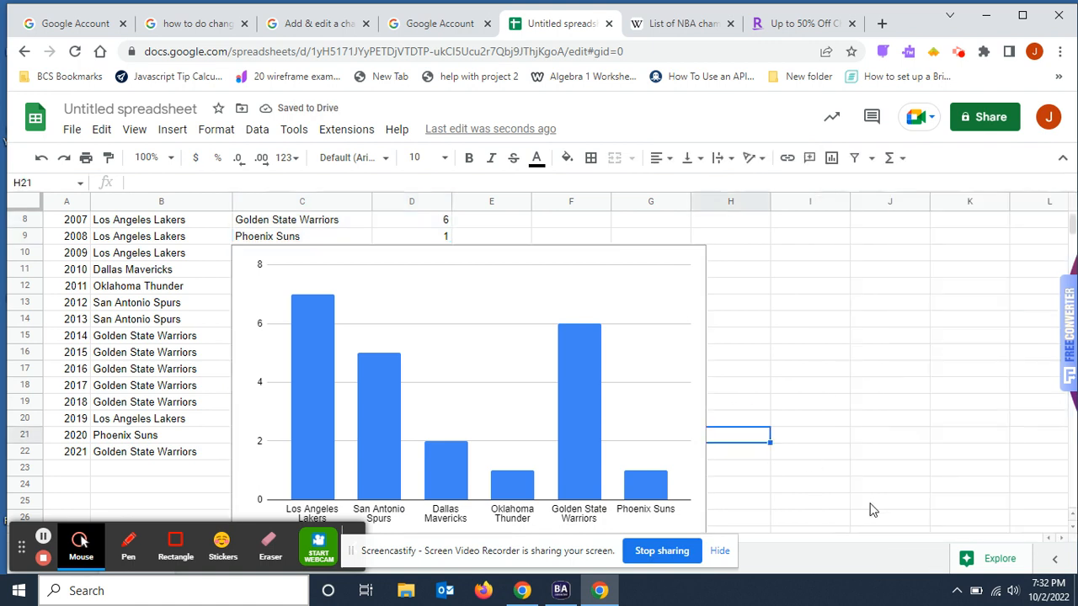
- Reopen the column chart of team titles for editing
left_click(681, 367)
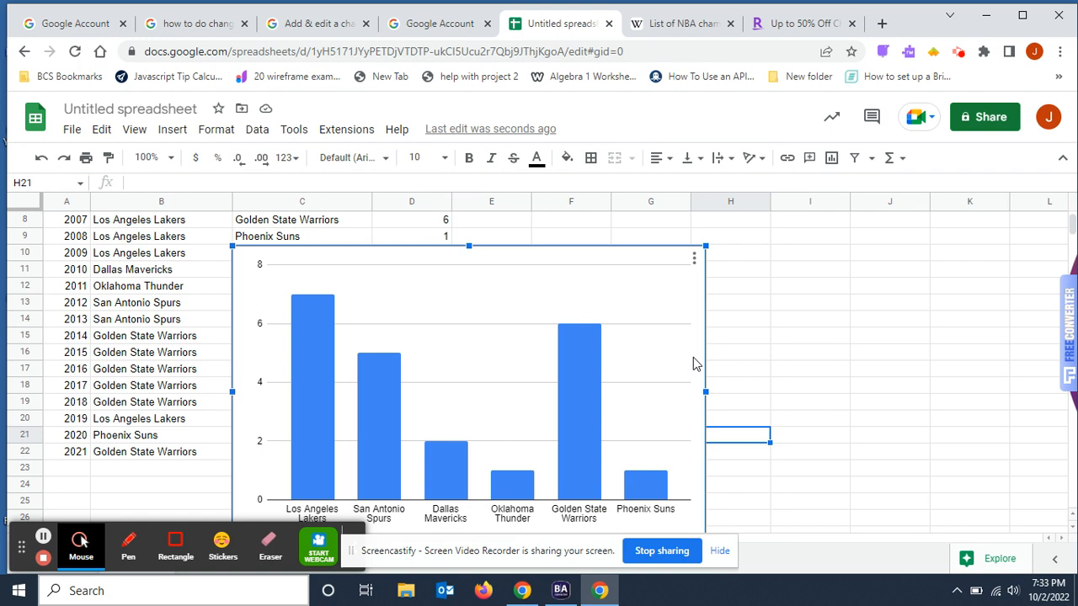
left_click(694, 258)
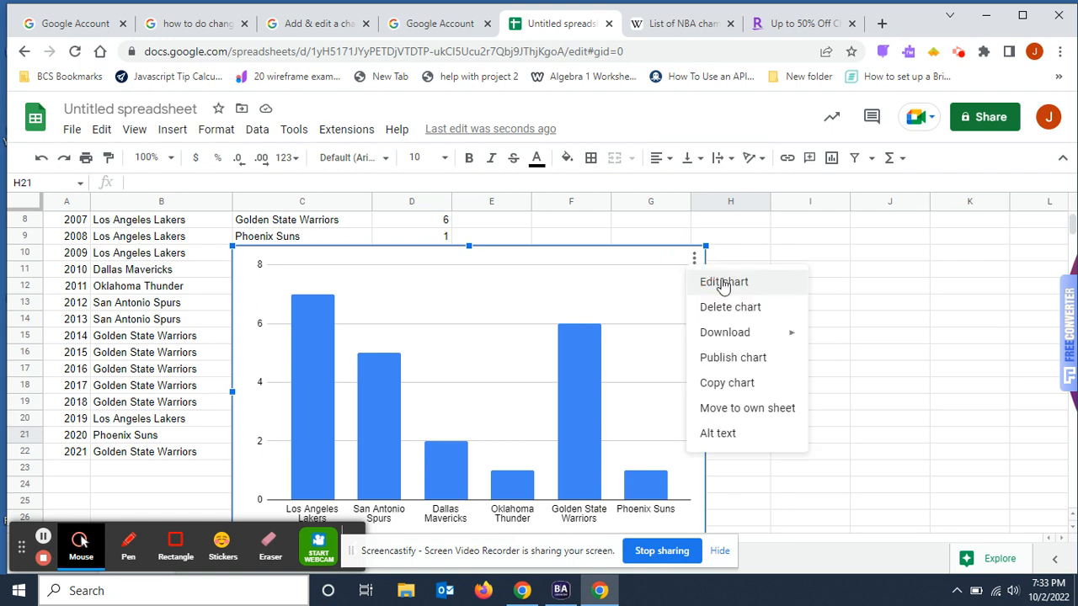
left_click(722, 283)
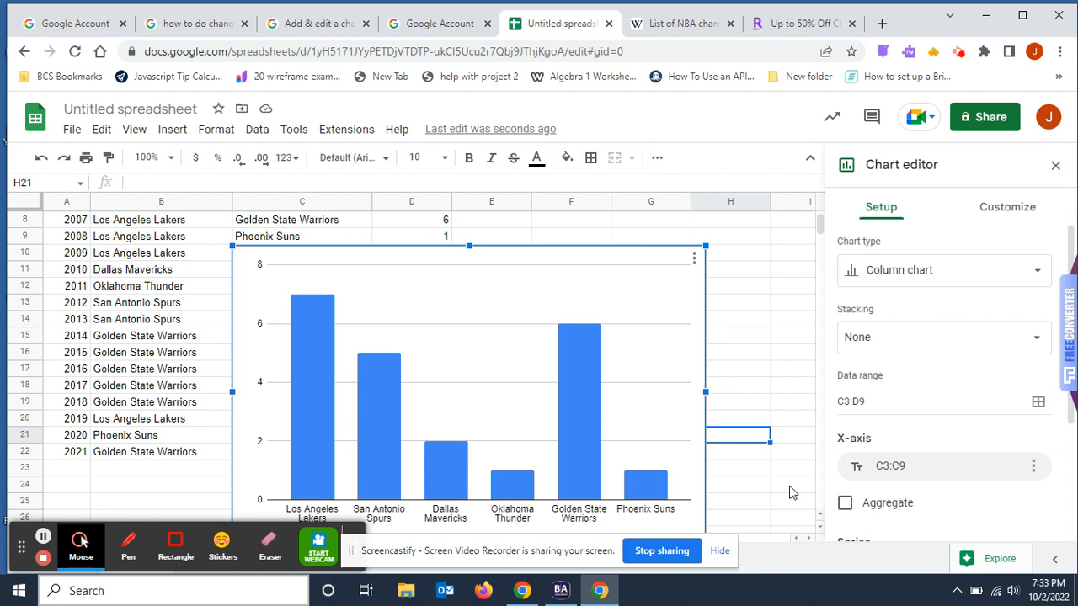
- Change the team titles column chart to a pie chart
left_click(452, 358)
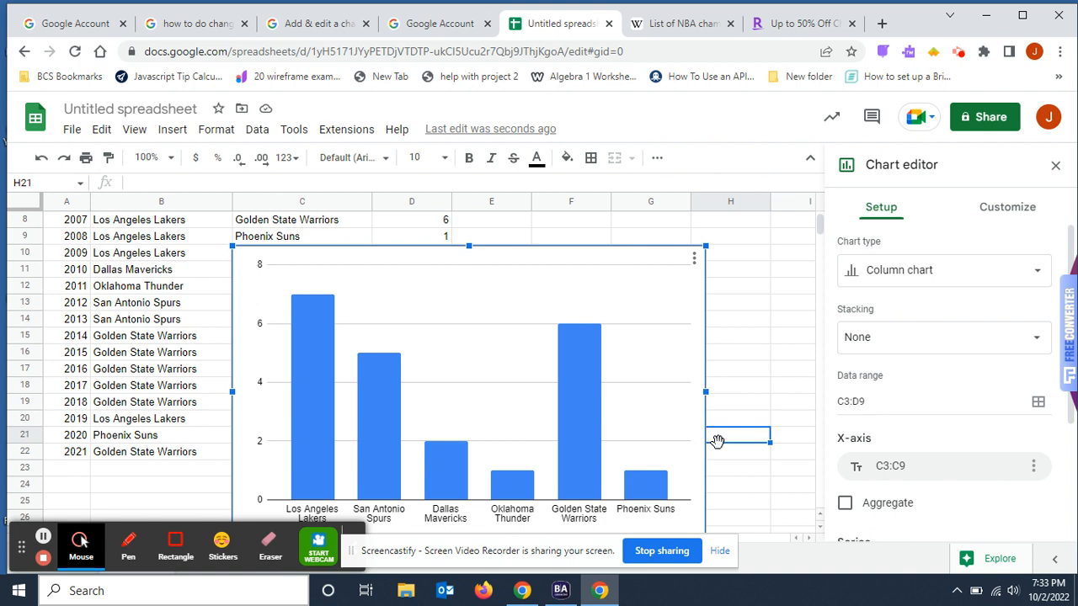
left_click(1040, 276)
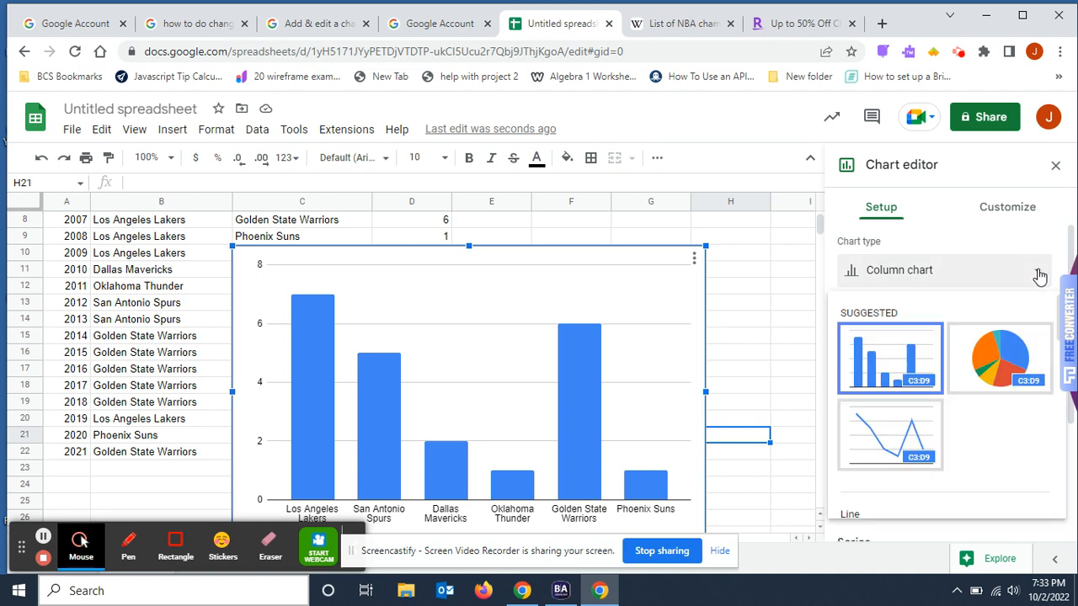
left_click(1002, 363)
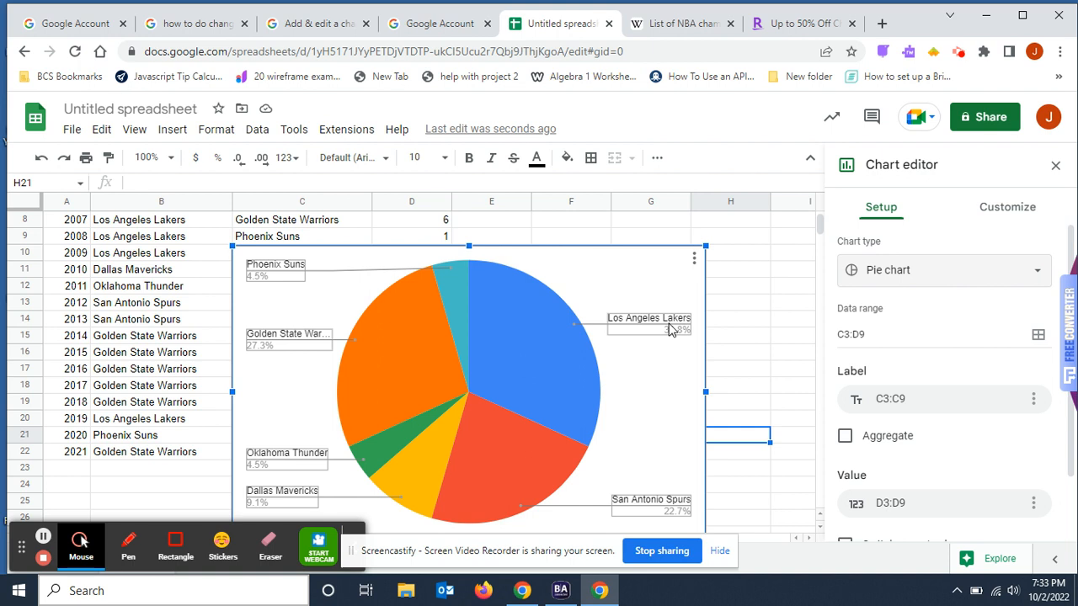
- Delete the pie chart and undo the deletion
key("Delete")
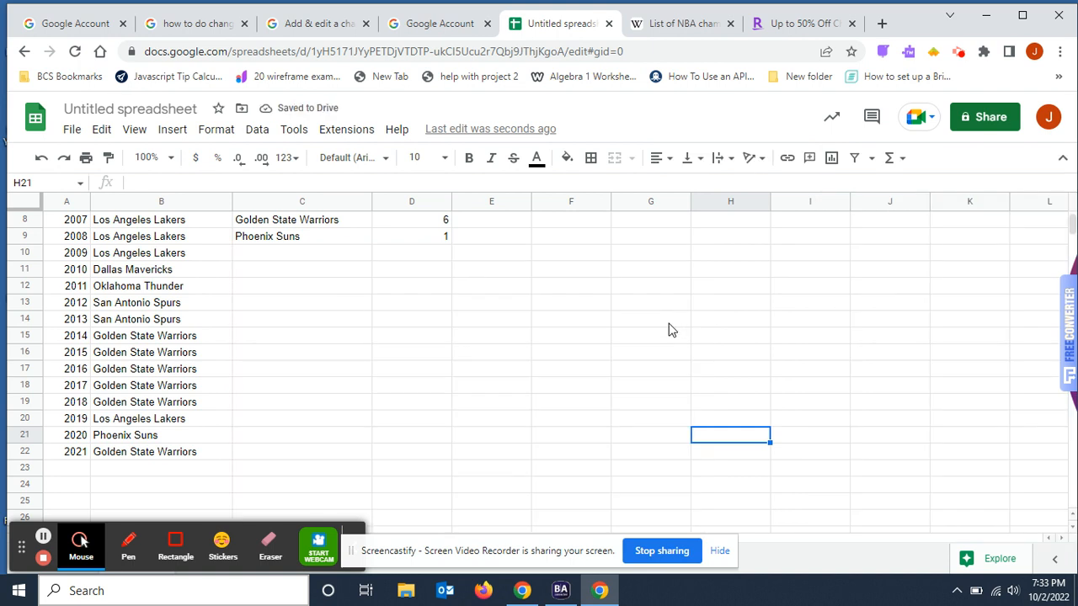
left_click(42, 166)
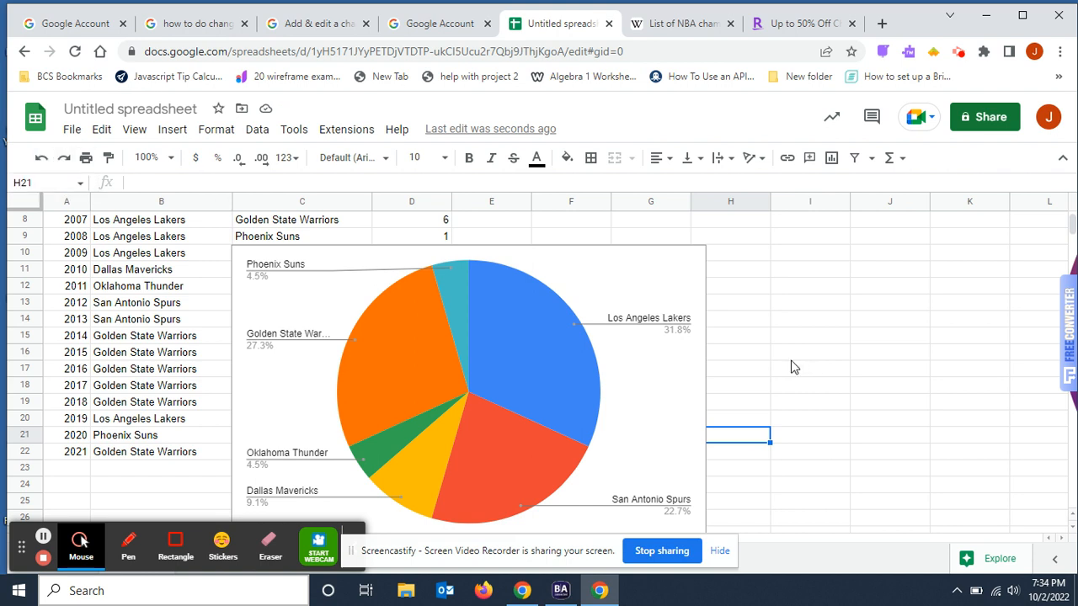
- Reopen the pie chart for editing and show its pie chart customization options
left_click(673, 331)
right_click(670, 331)
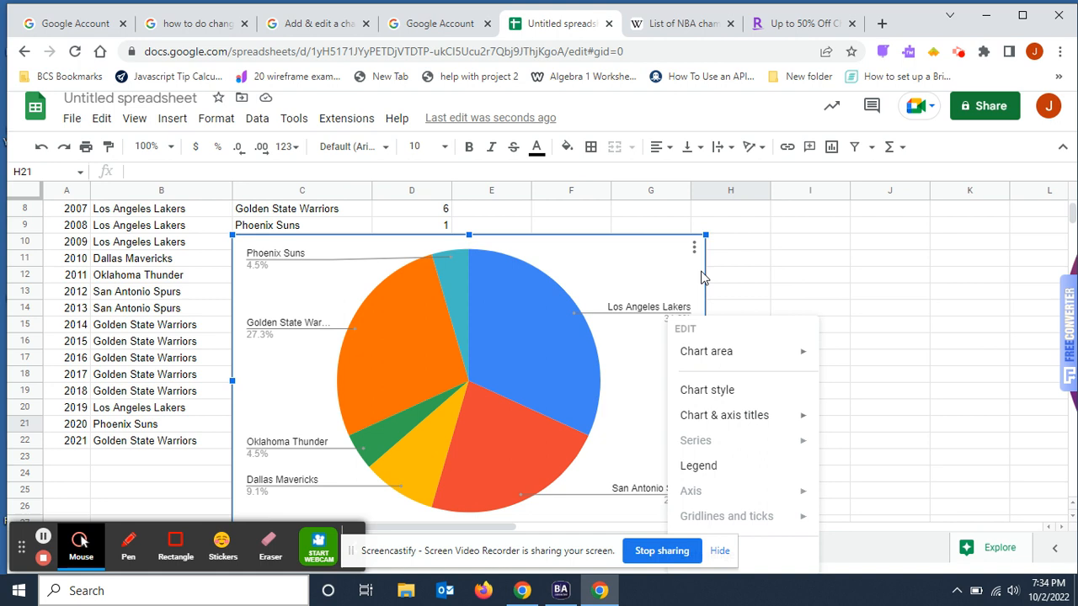
left_click(694, 247)
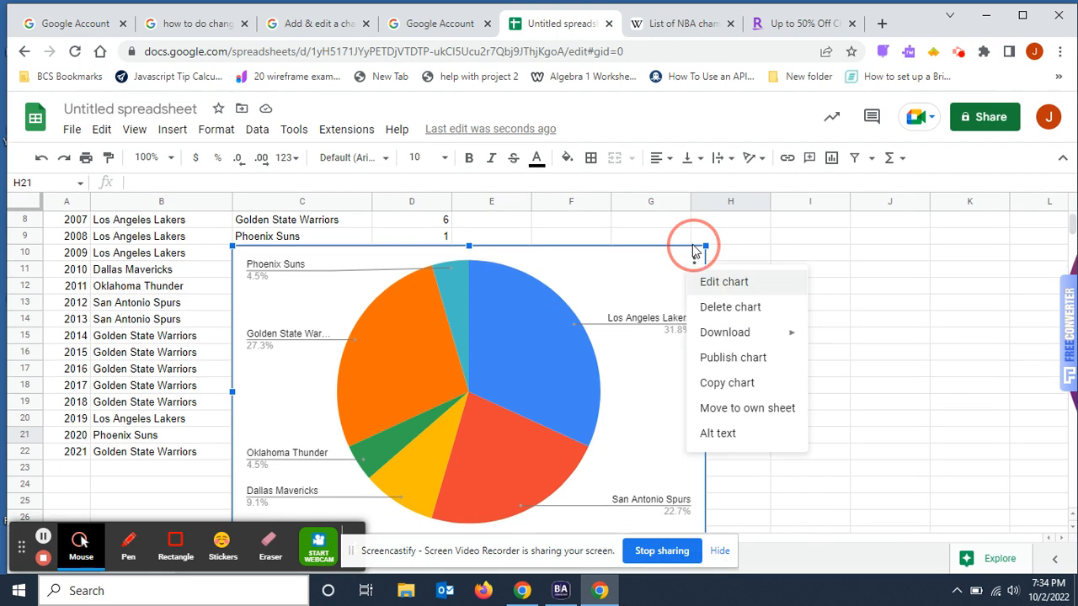
left_click(738, 284)
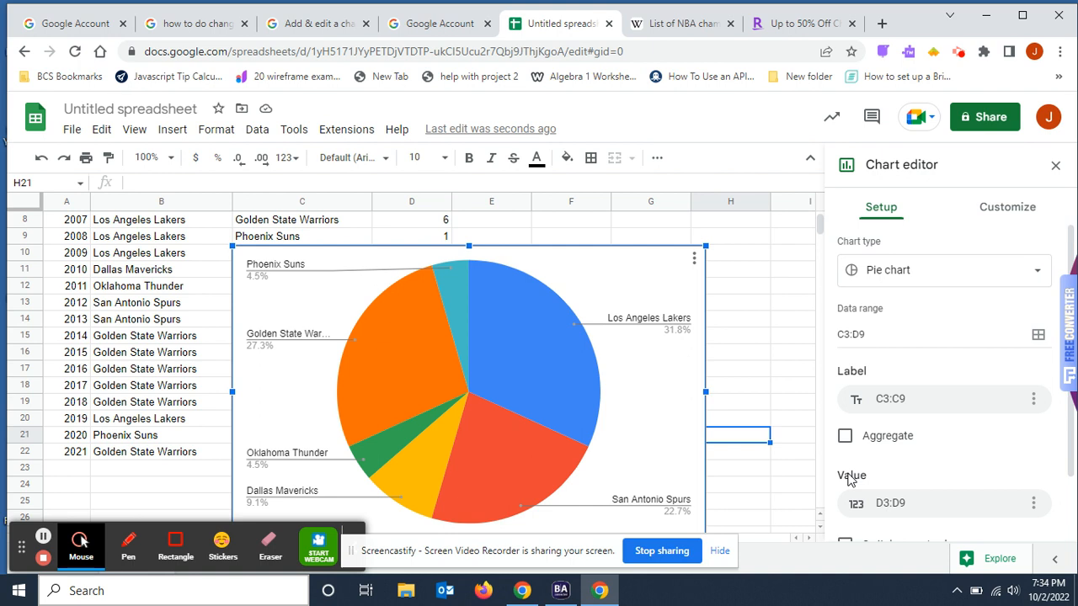
left_click(1007, 211)
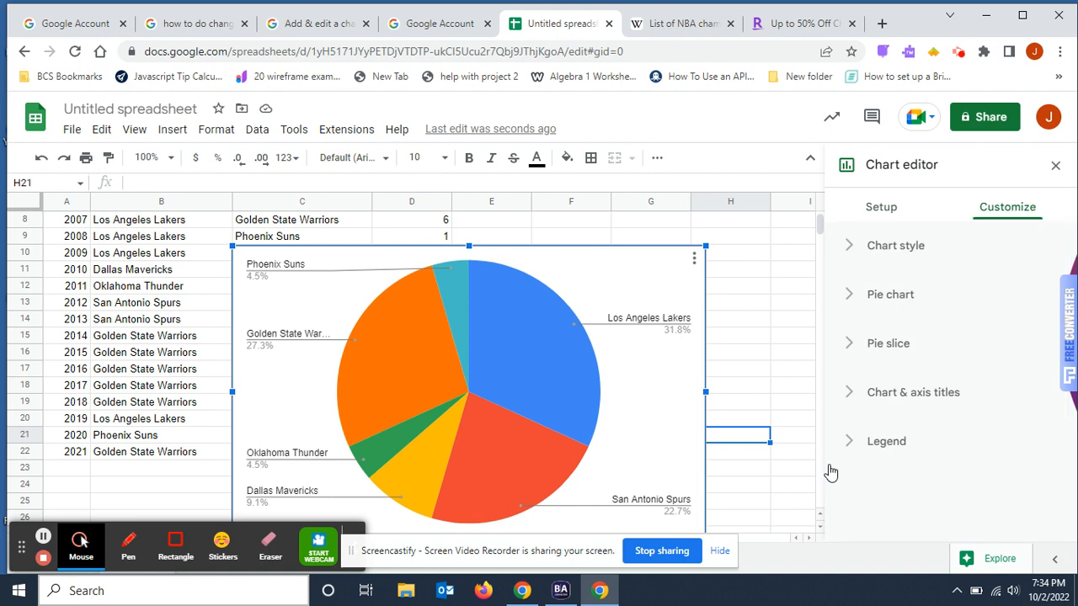
left_click(852, 296)
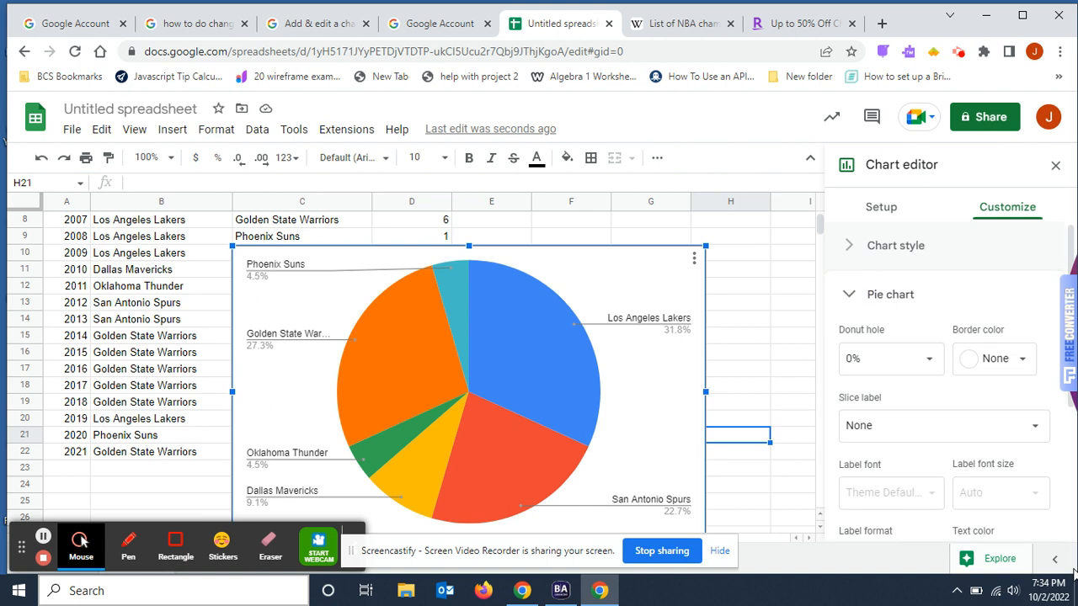
left_click(503, 377)
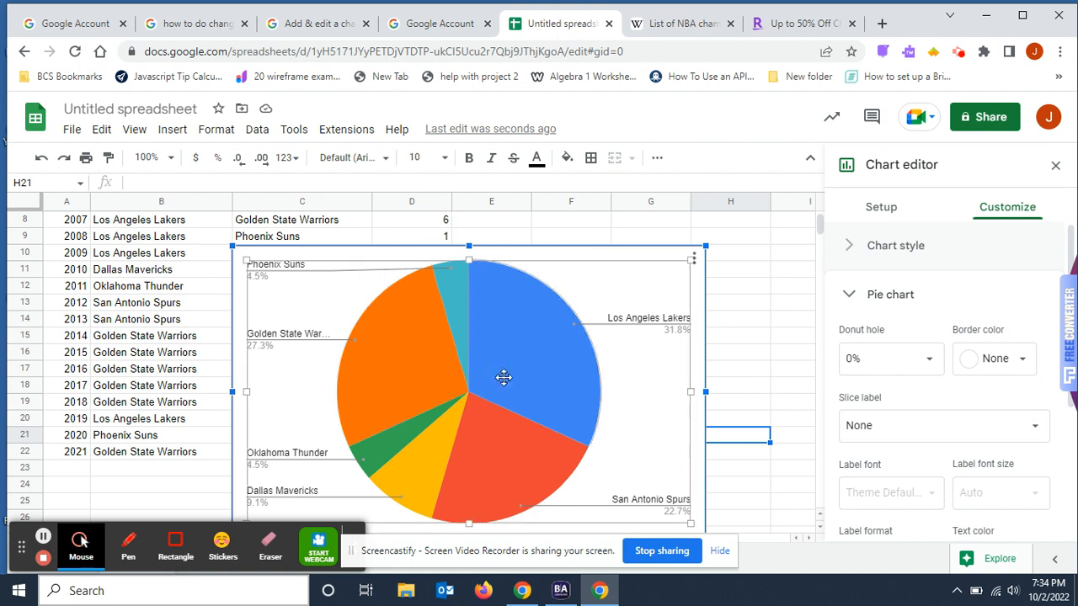
- Try donut hole sizes of 25%, 50% and 75% on the pie chart and reset the hole to 0%
left_click(930, 364)
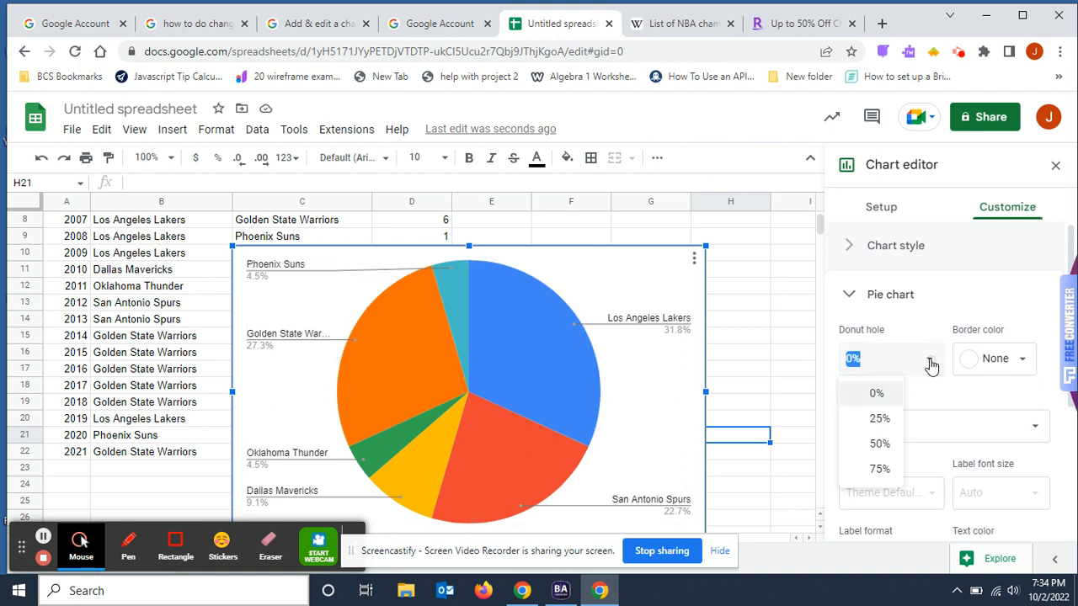
left_click(880, 420)
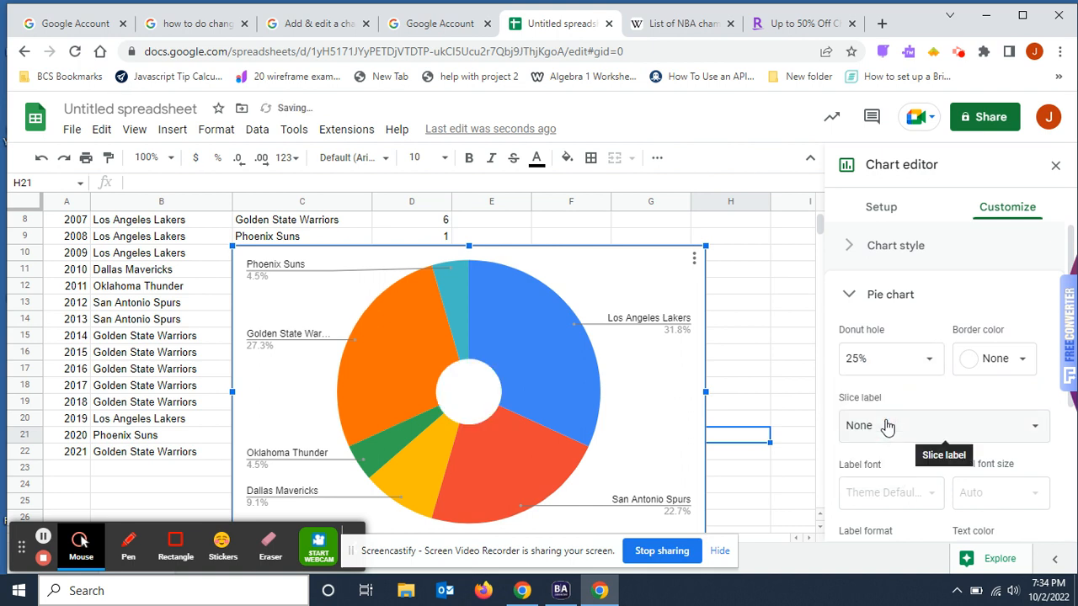
left_click(930, 364)
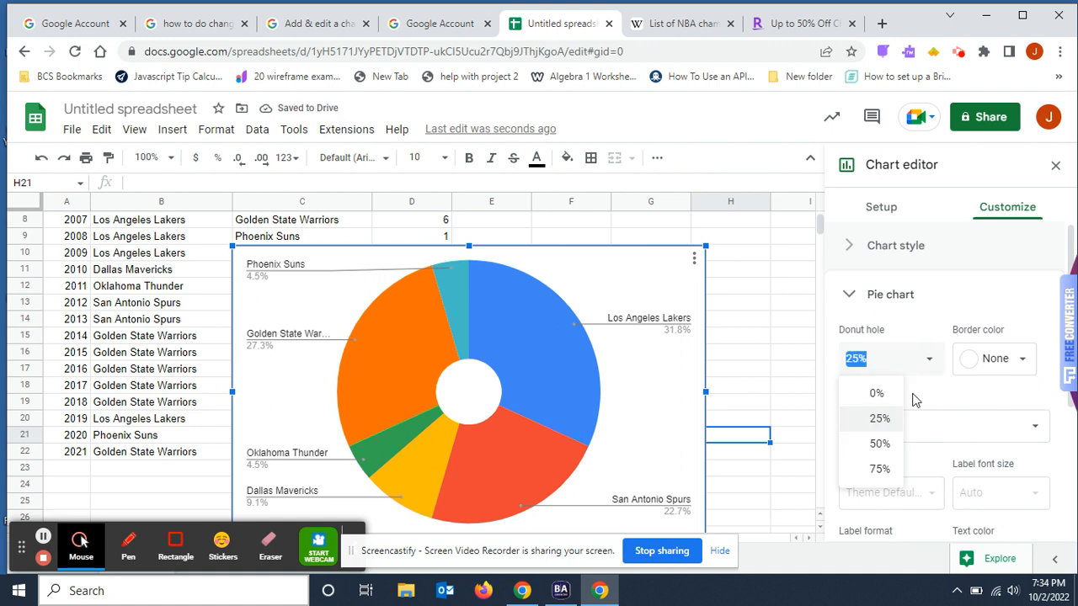
left_click(880, 445)
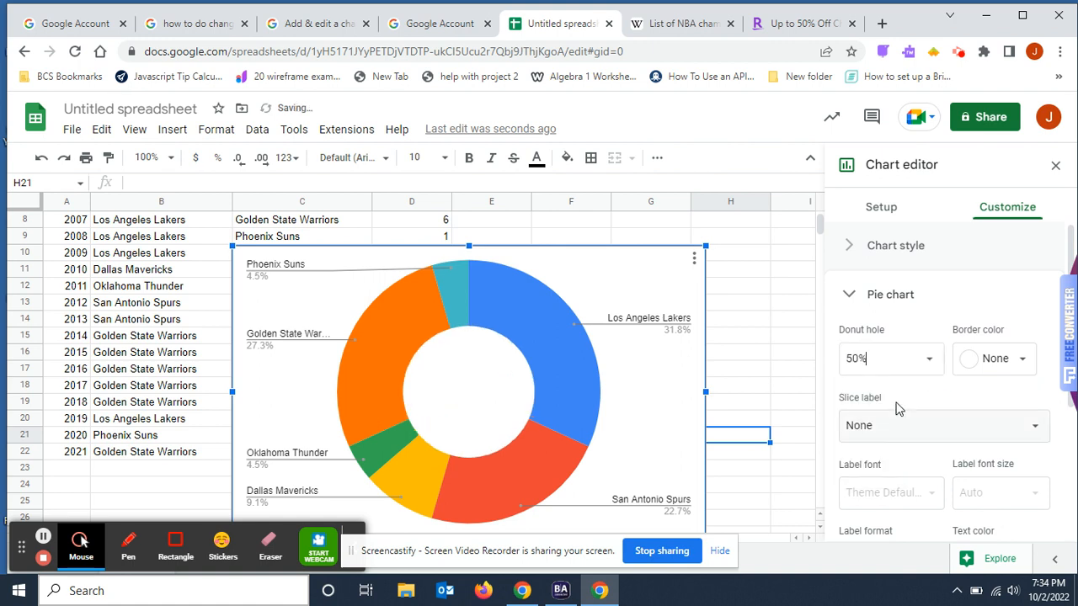
left_click(931, 364)
left_click(881, 469)
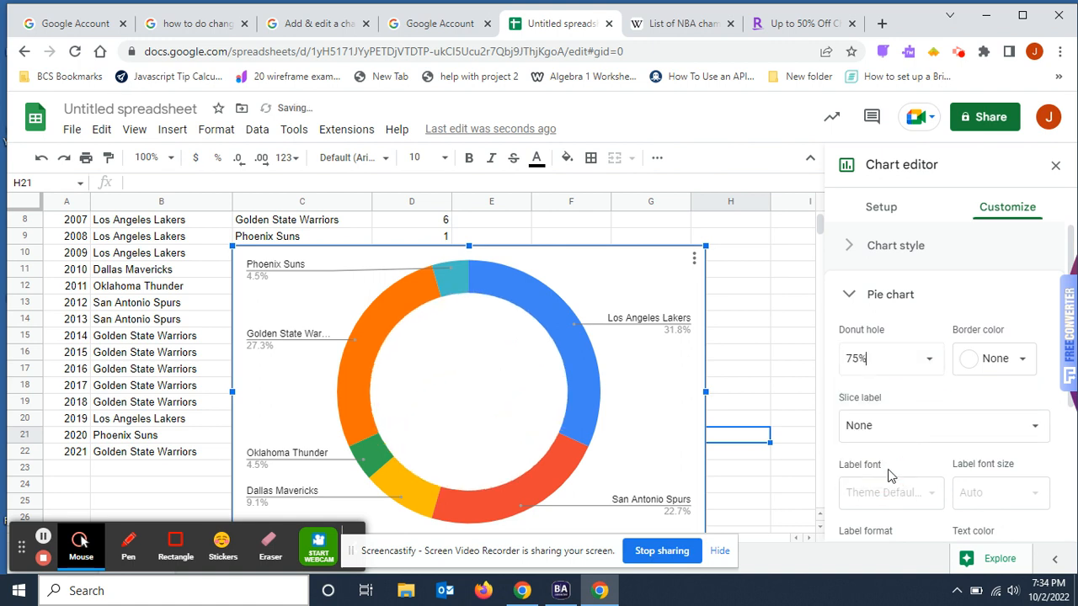
left_click(931, 362)
left_click(877, 394)
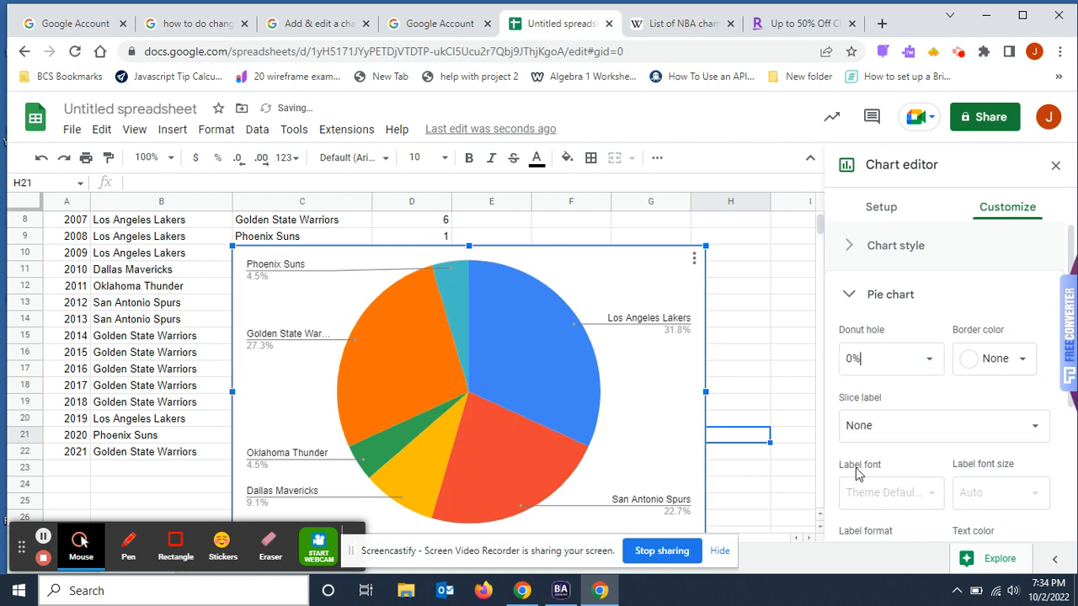
- Set the pie chart's slice label to Value and its legend position to Left
left_click(1036, 432)
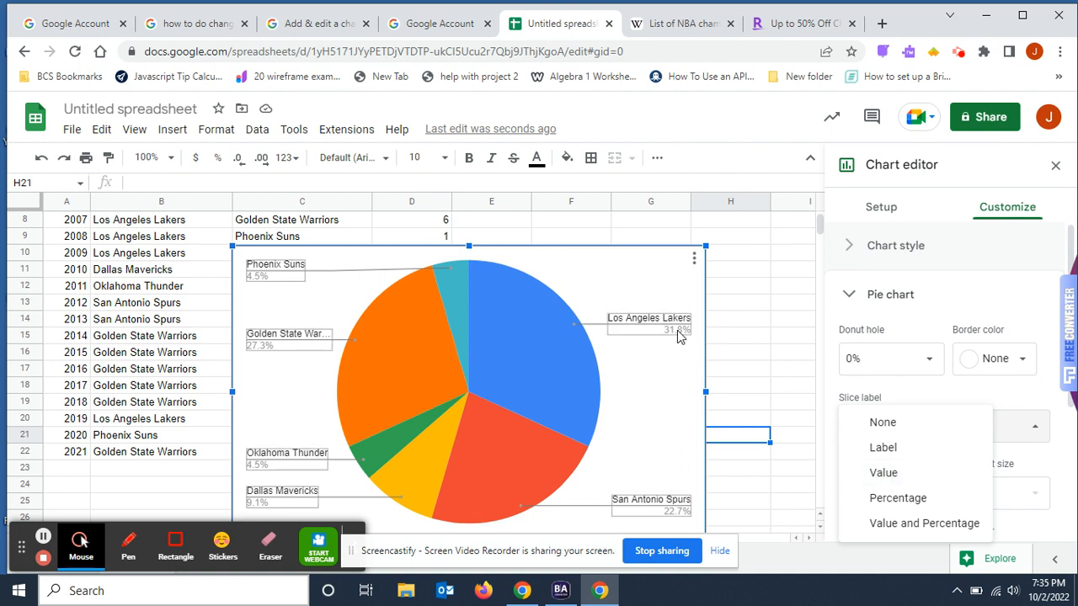
left_click(884, 474)
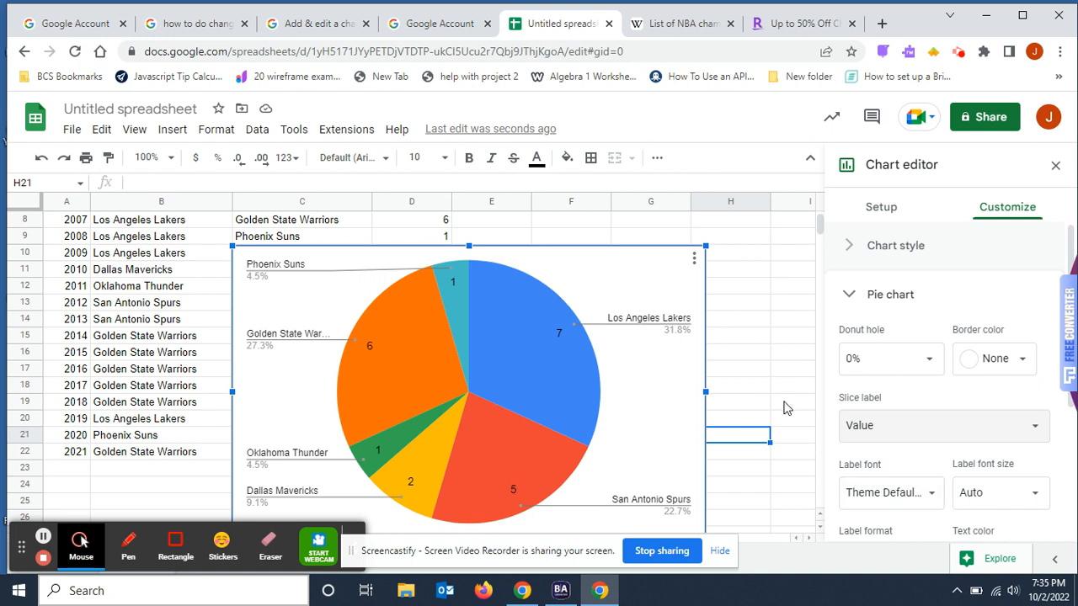
scroll(910, 404, "down", 3)
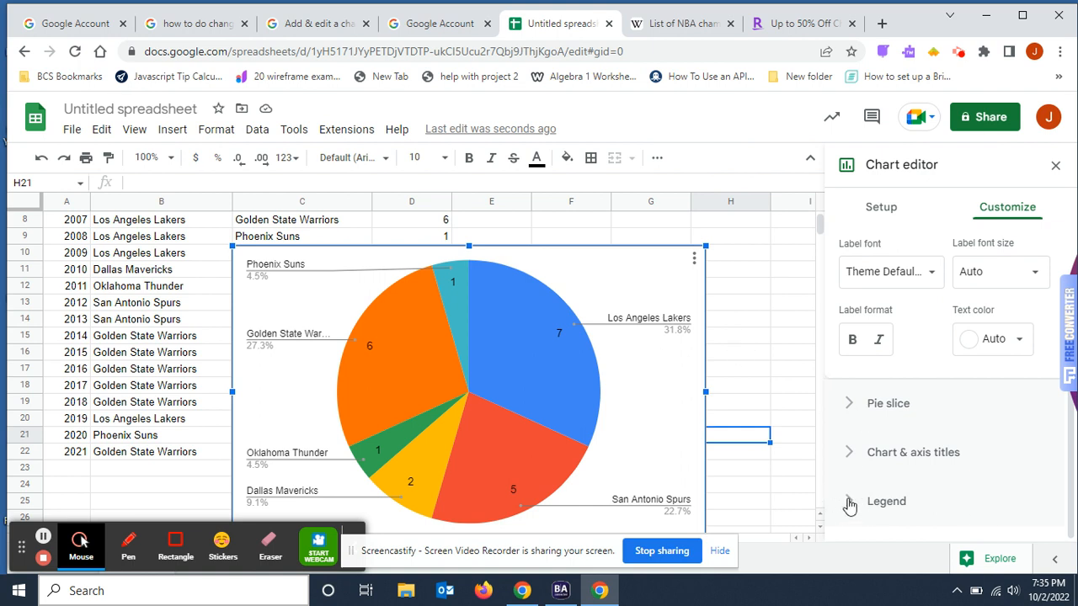
left_click(848, 503)
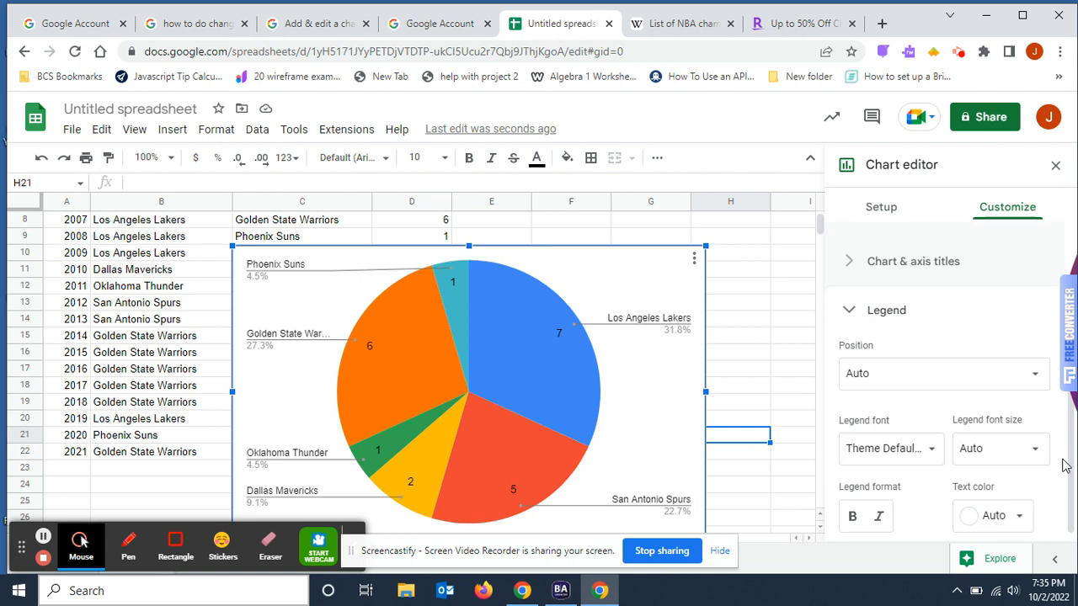
scroll(1036, 484, "down", 1)
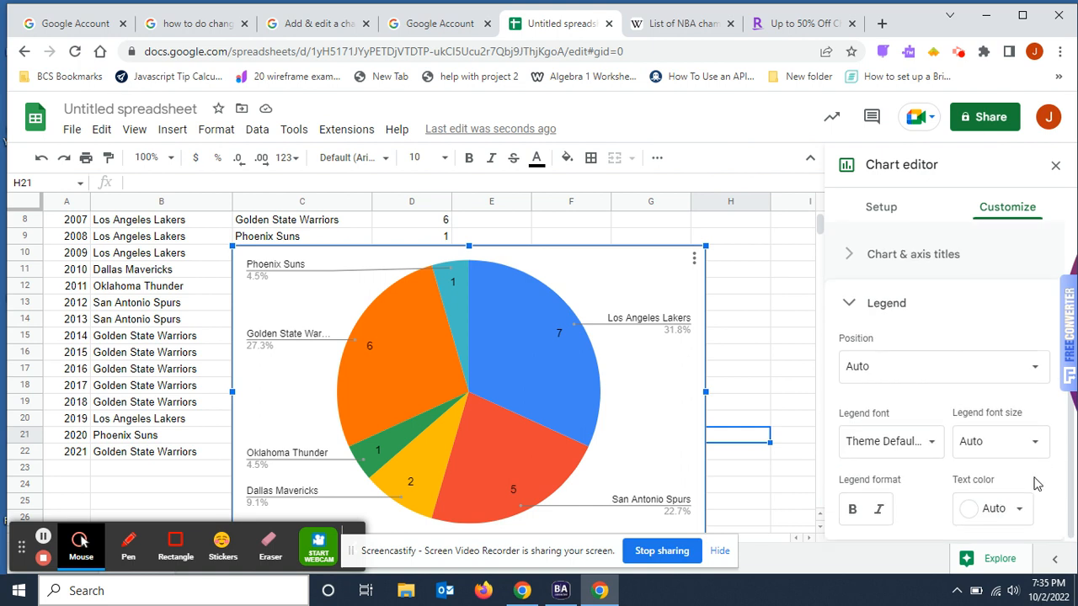
left_click(1037, 372)
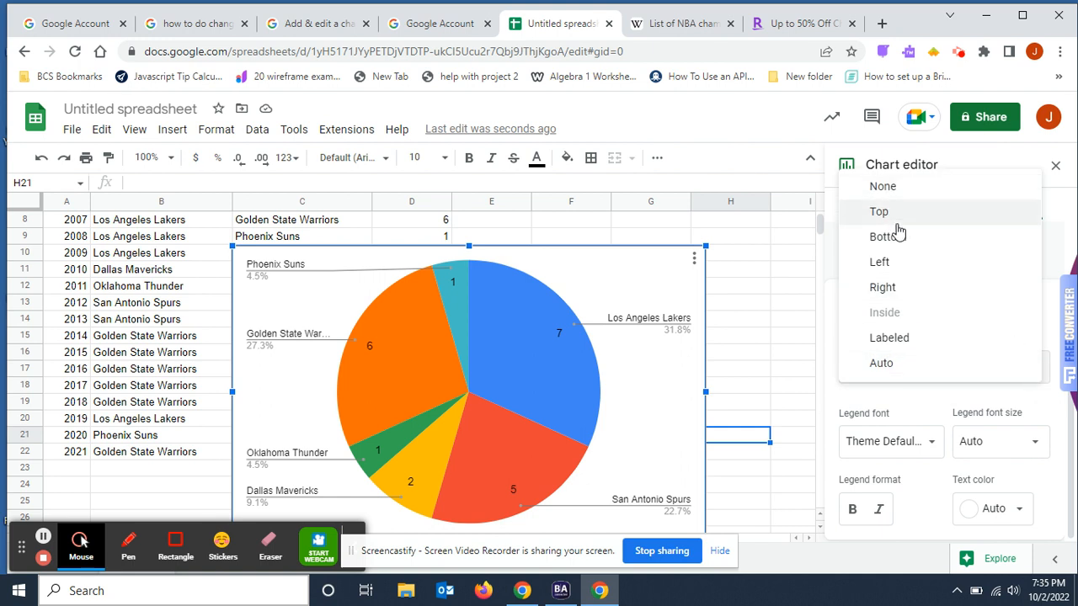
left_click(881, 264)
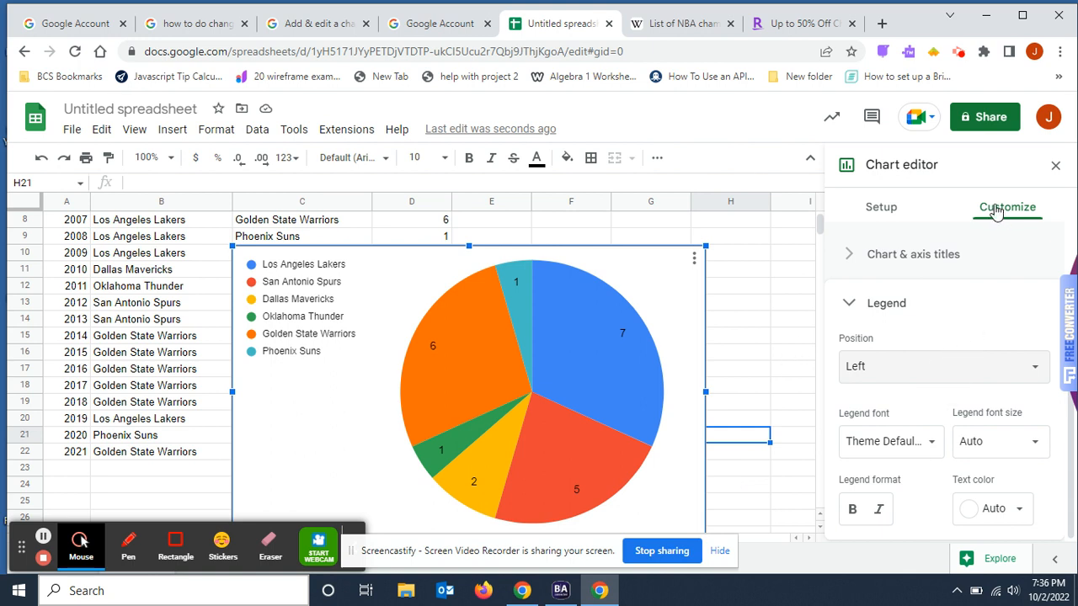
- Review the yearly team entries in column B, checking the last entry in B22 and the first ones in B1:B6
scroll(946, 290, "up", 2)
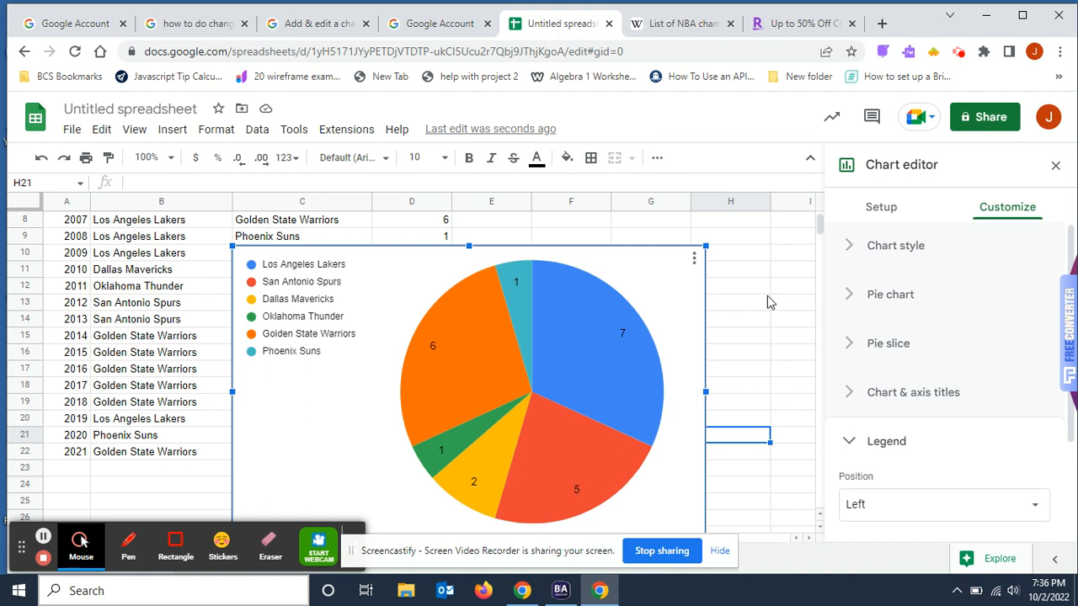
scroll(765, 305, "up", 1)
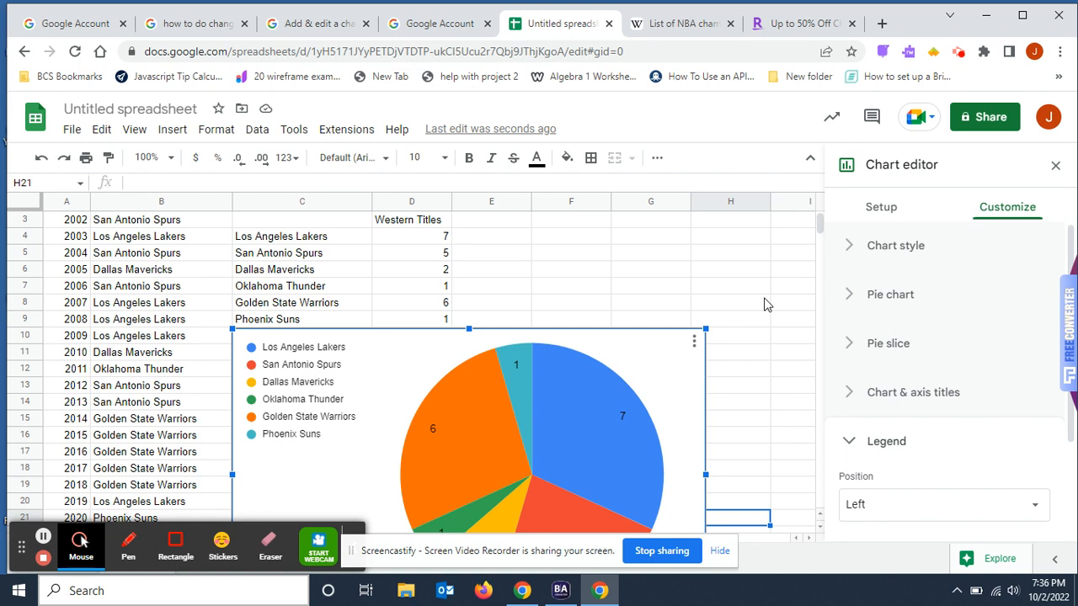
scroll(765, 304, "up", 1)
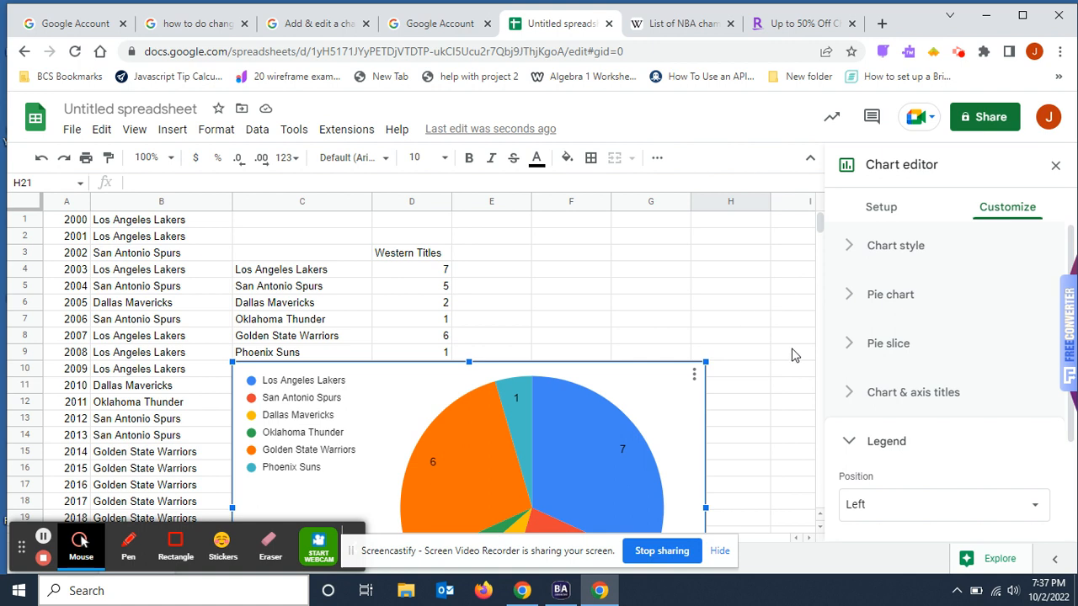
scroll(290, 284, "down", 3)
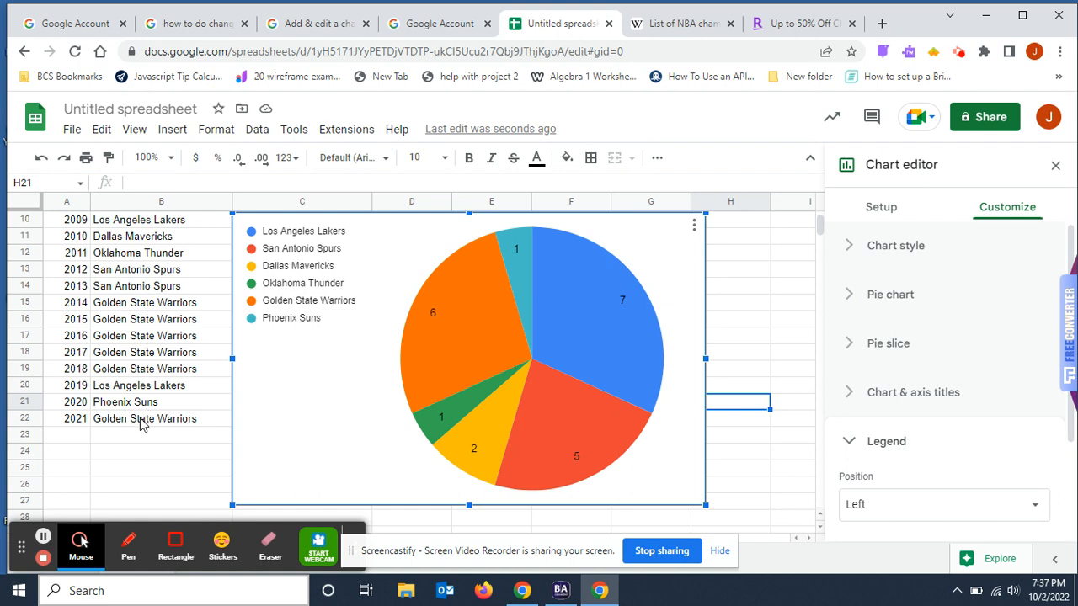
left_click(144, 421)
scroll(790, 444, "up", 3)
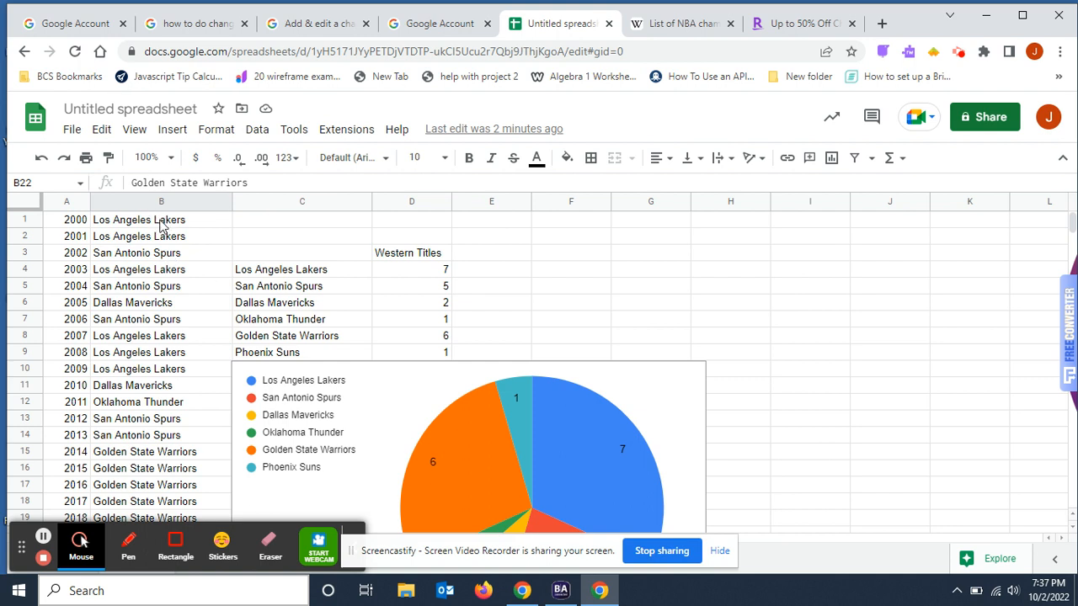
left_click(228, 223)
left_click(226, 238)
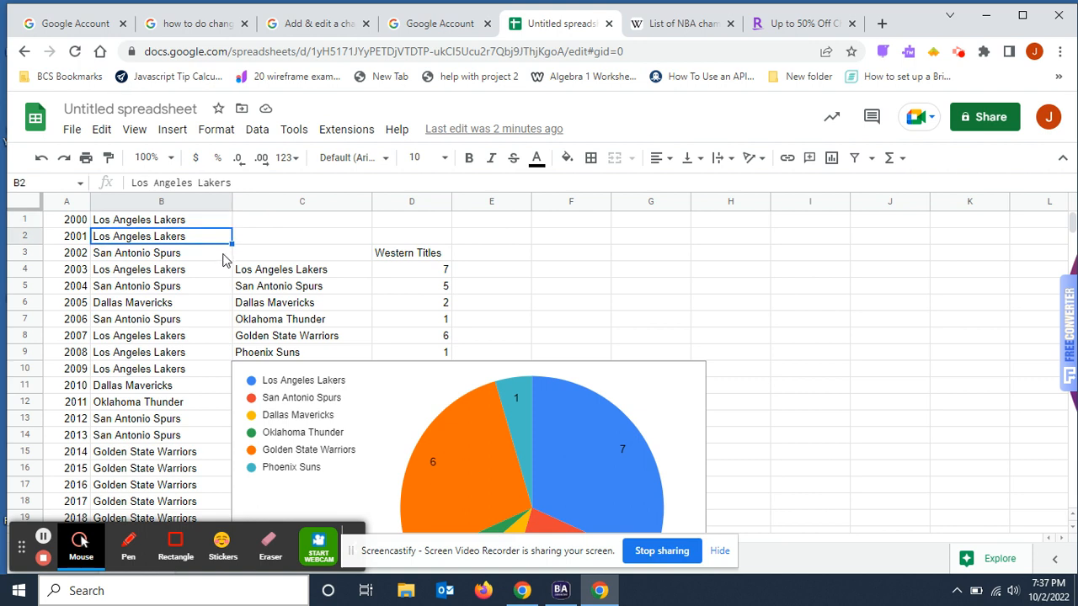
left_click(223, 257)
left_click(223, 291)
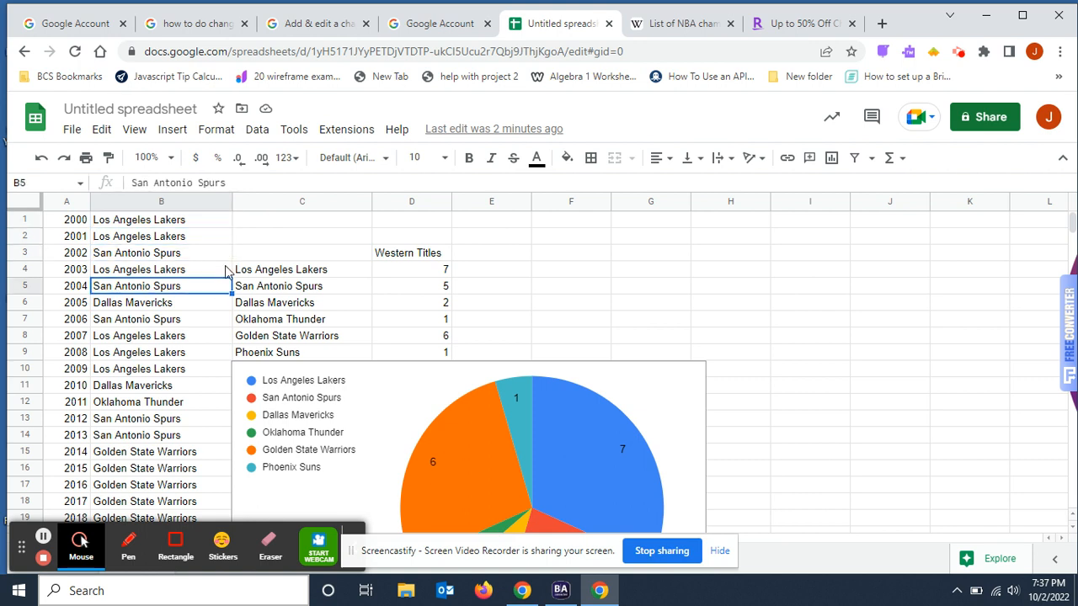
left_click(225, 271)
left_click(224, 308)
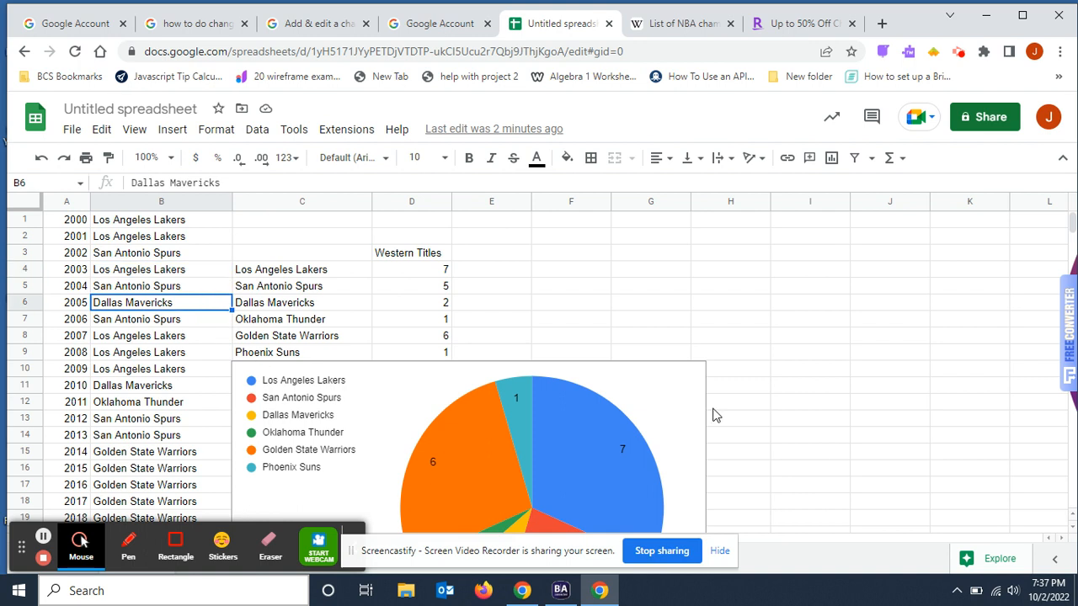
- Go through the distinct team names in C4:C9 of the summary table
left_click(345, 274)
left_click(348, 286)
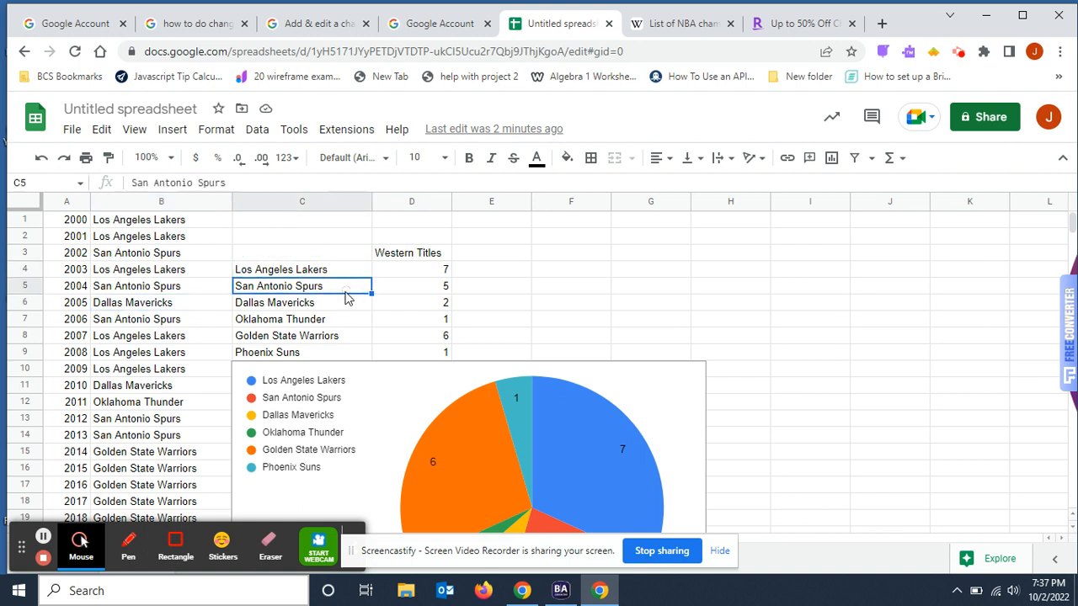
left_click(348, 306)
left_click(348, 322)
left_click(348, 338)
left_click(348, 352)
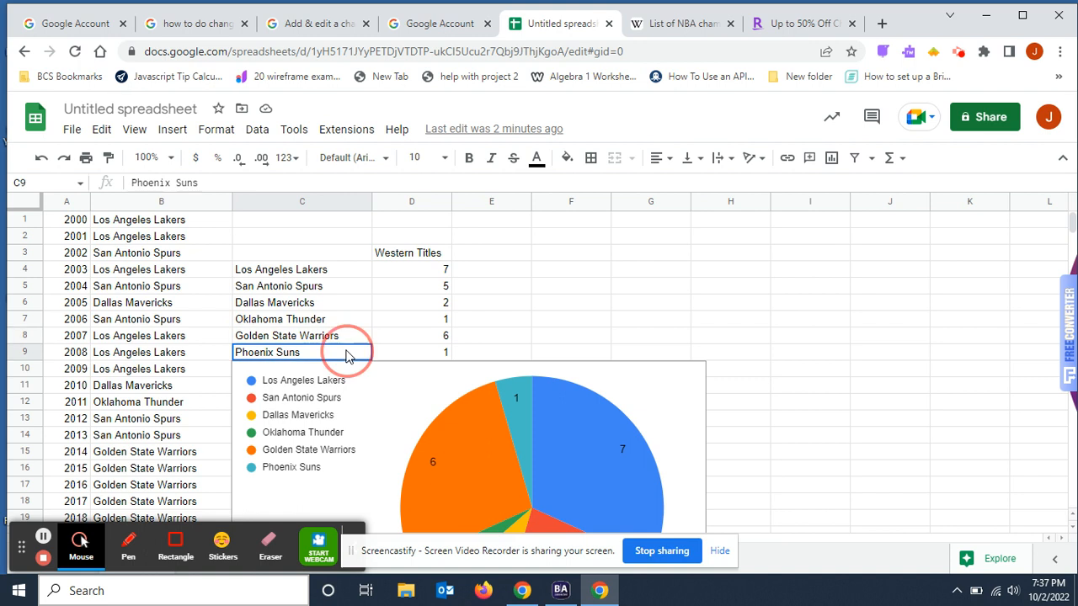
left_click(349, 272)
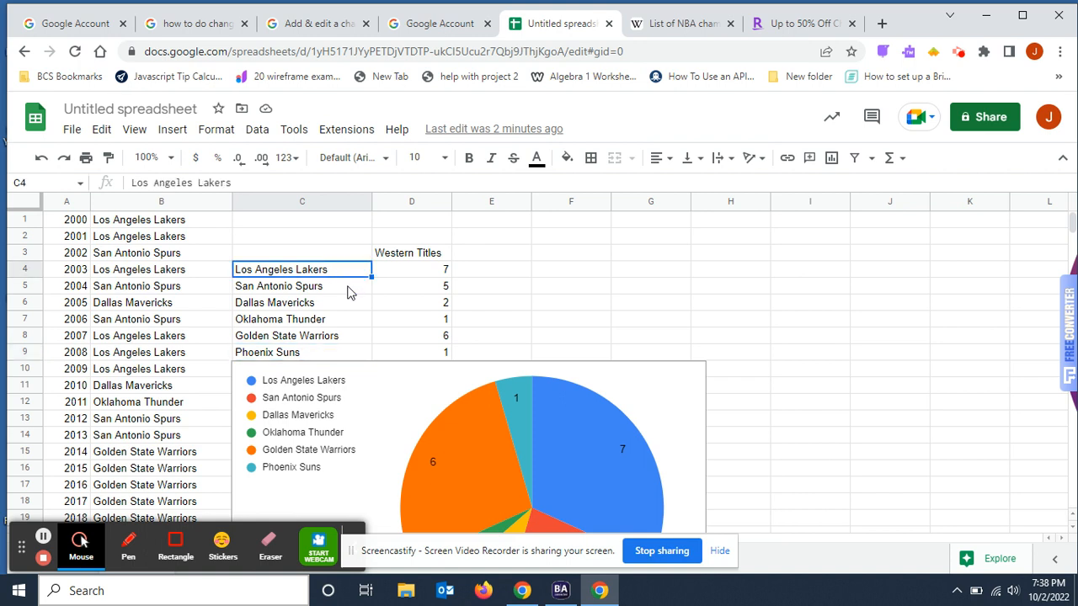
- Check the team names in C5:C7 and the COUNTIF formulas in D4:D6 of the summary table
left_click(351, 289)
left_click(351, 305)
left_click(350, 323)
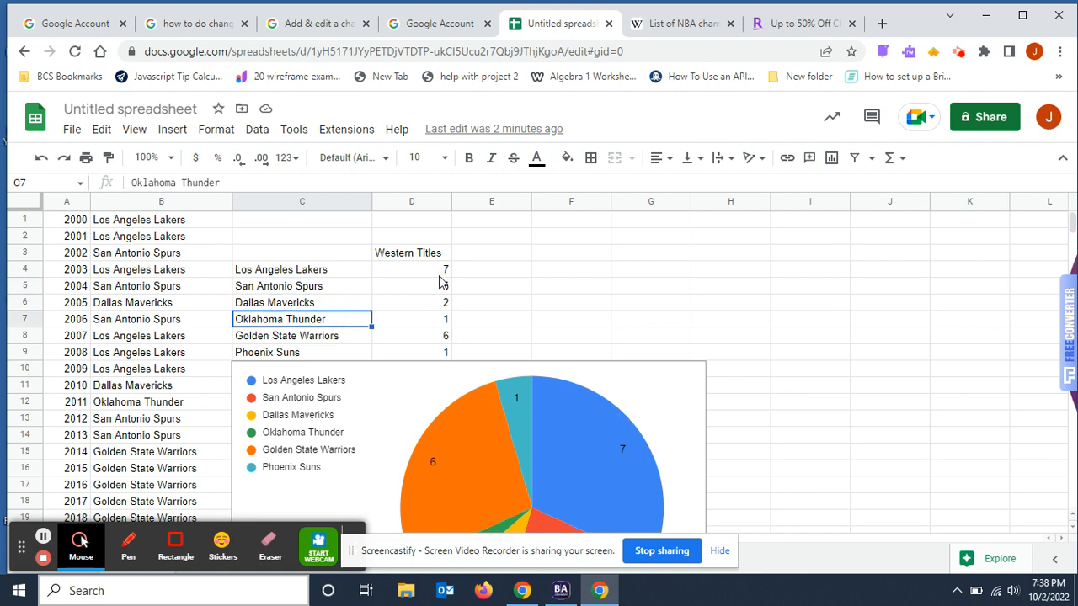
left_click(439, 274)
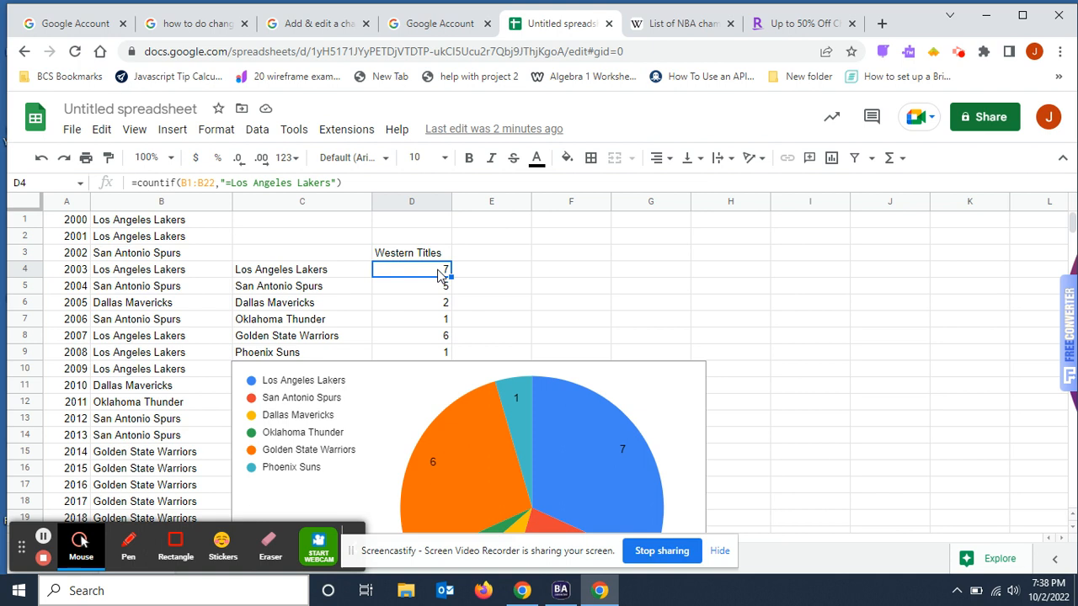
left_click(442, 286)
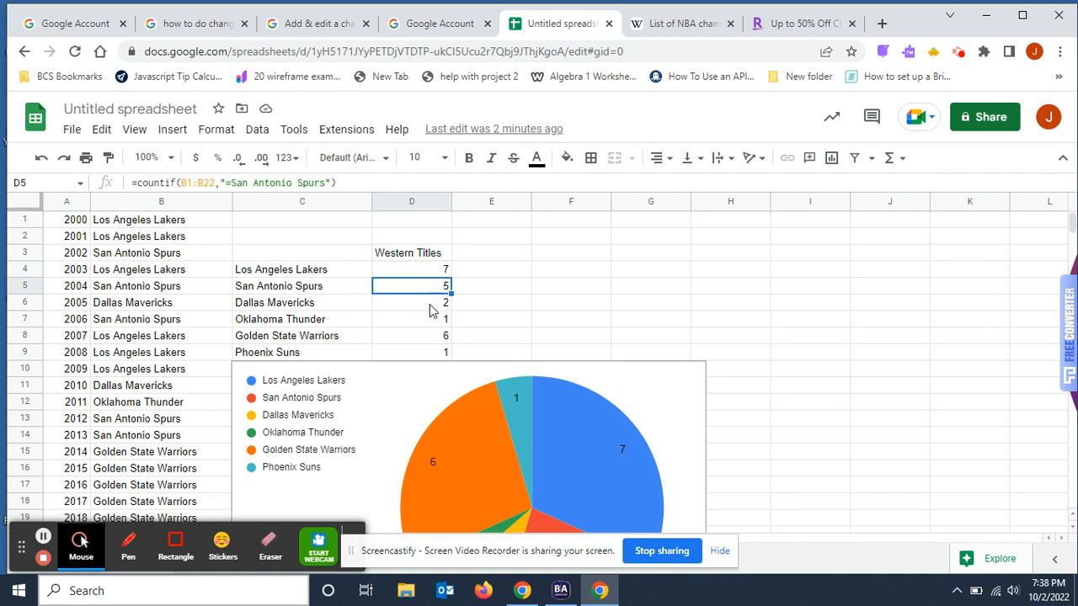
left_click(431, 304)
- Review the first team entry in B1, the years in column A and the Los Angeles Lakers COUNTIF formula in D4
left_click(168, 220)
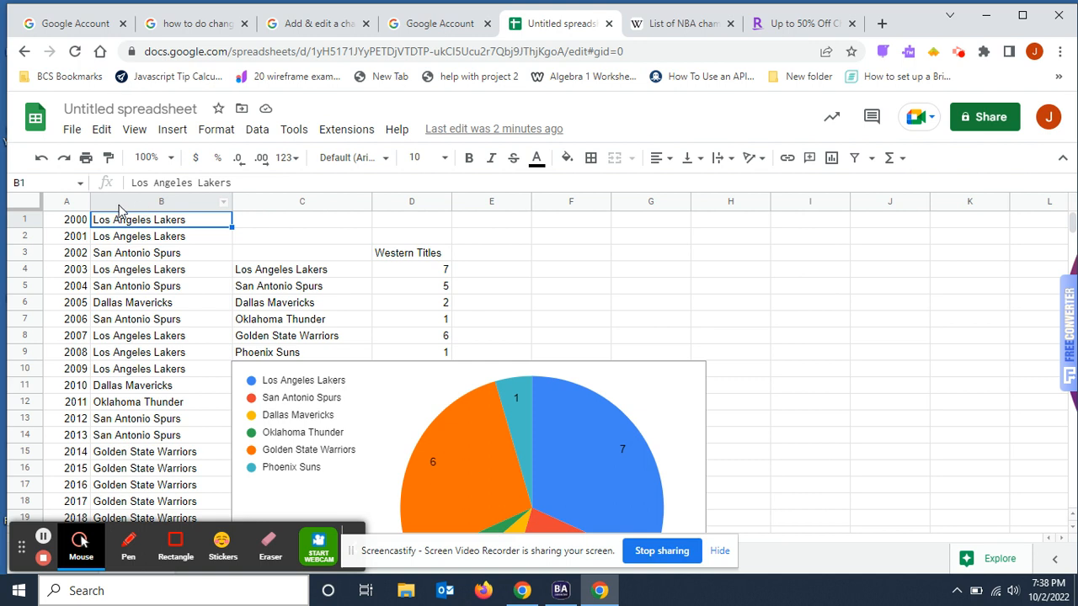
left_click(69, 203)
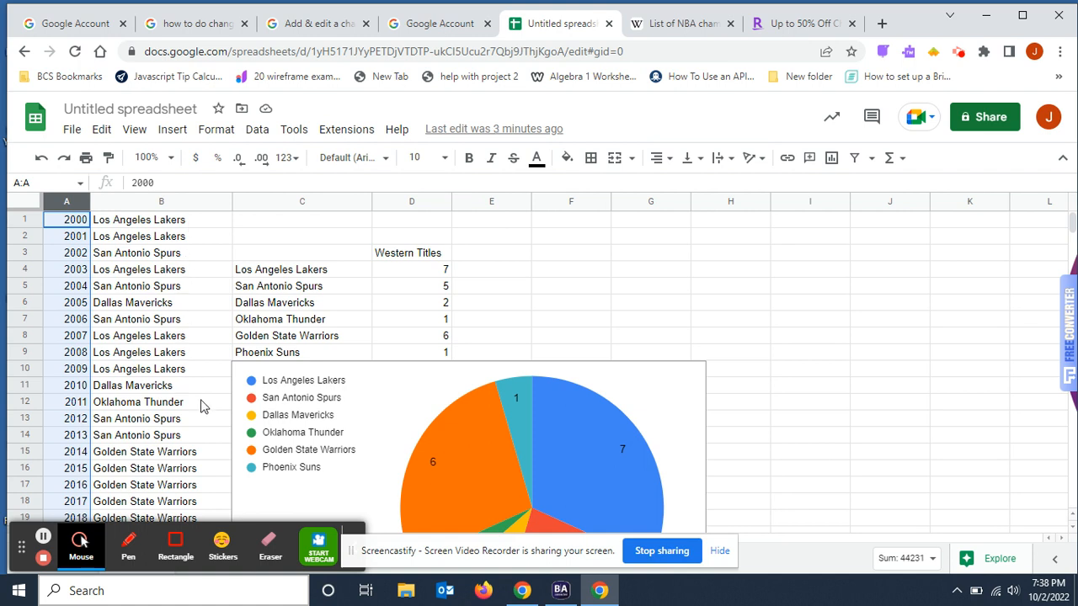
left_click(411, 276)
scroll(754, 414, "down", 1)
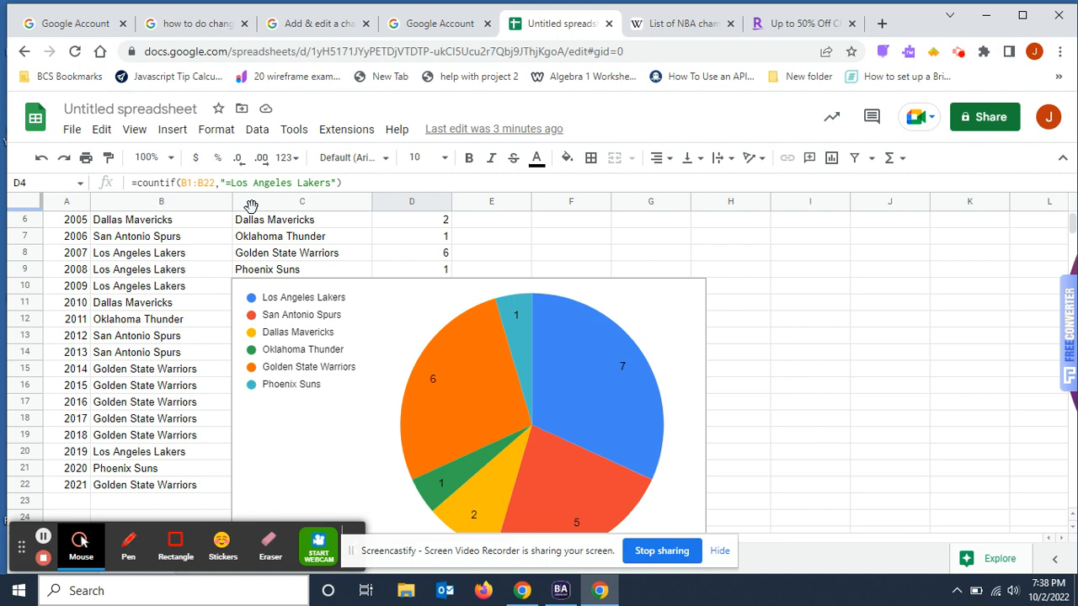
left_click(177, 133)
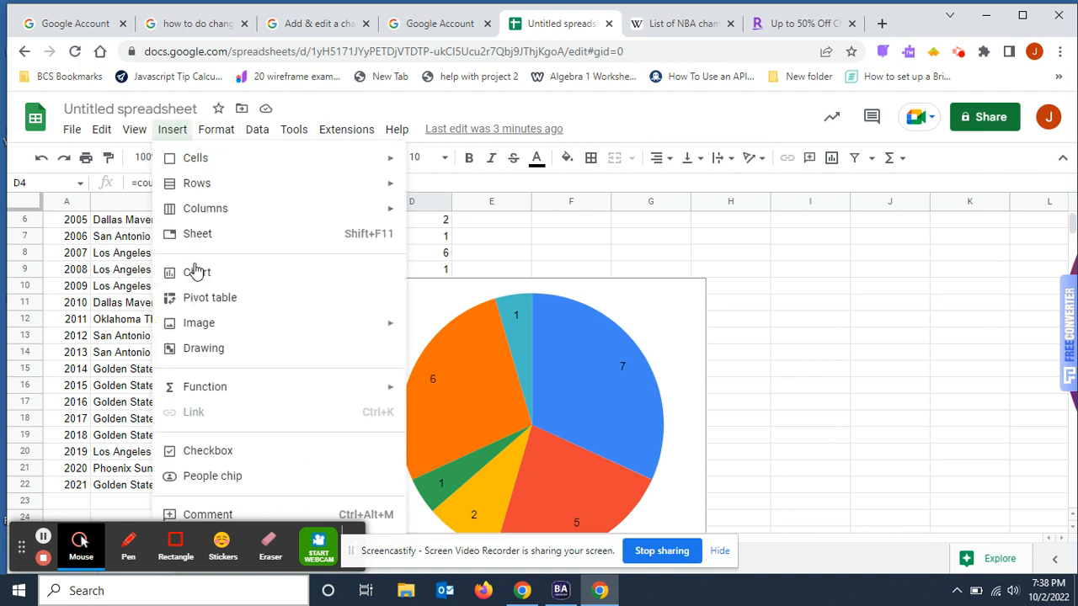
left_click(835, 343)
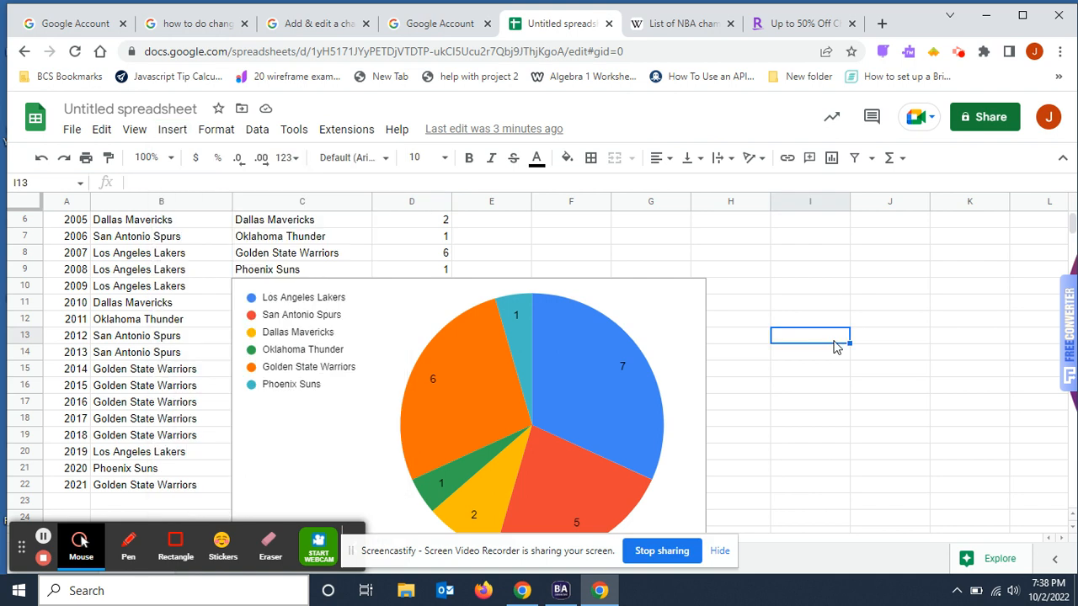
scroll(834, 344, "up", 1)
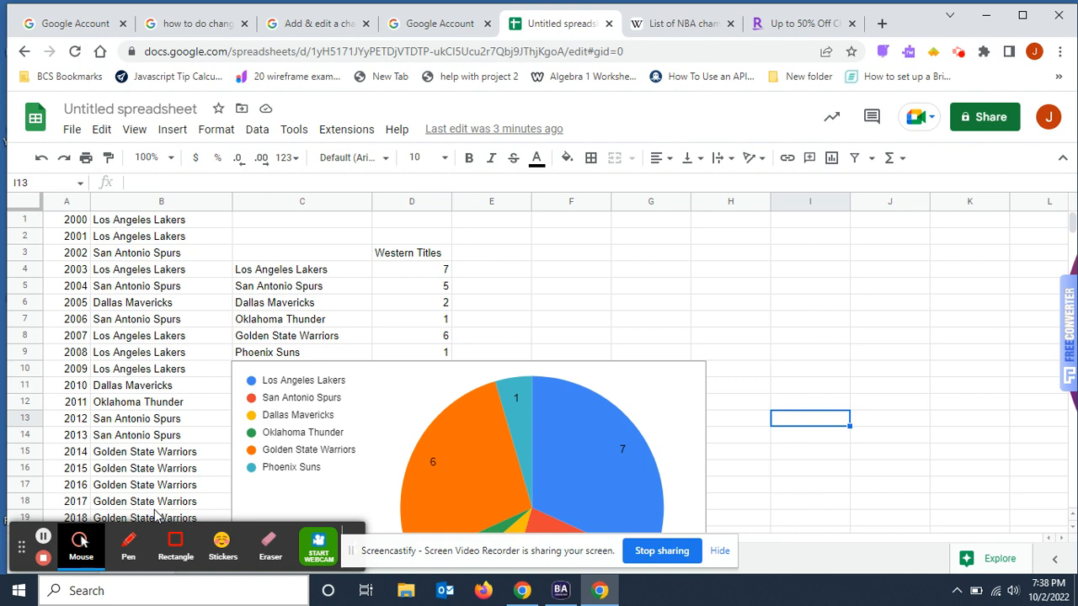
- Review each team name in the summary table from Los Angeles Lakers in C4 to Phoenix Suns in C9
left_click(336, 274)
left_click(338, 287)
left_click(340, 305)
left_click(342, 321)
left_click(343, 337)
left_click(343, 354)
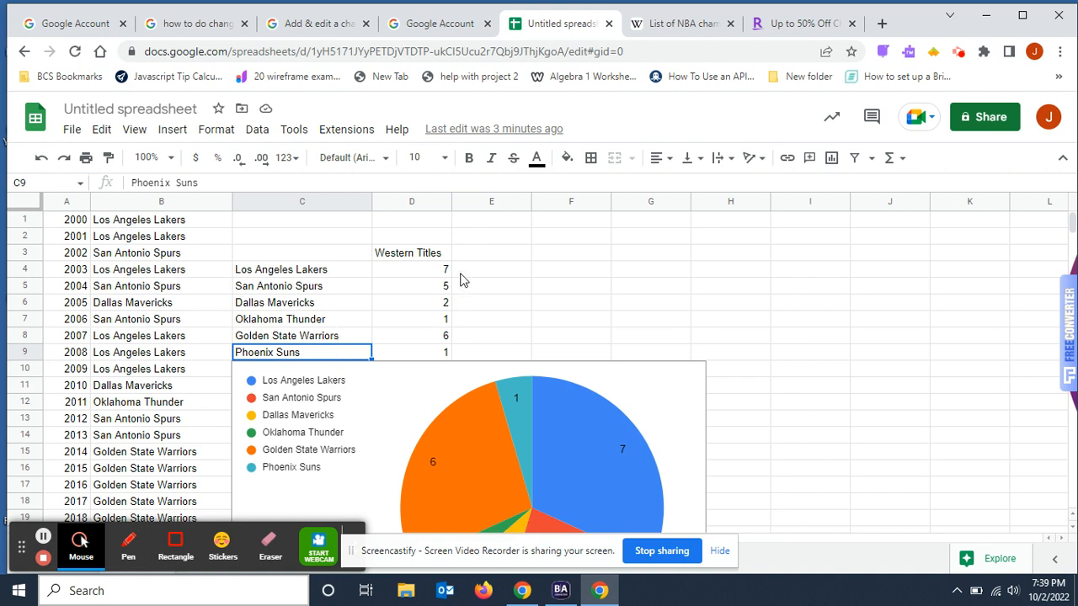
- Inspect the COUNTIF formulas in D4:D8 under the Western Titles heading
left_click(424, 272)
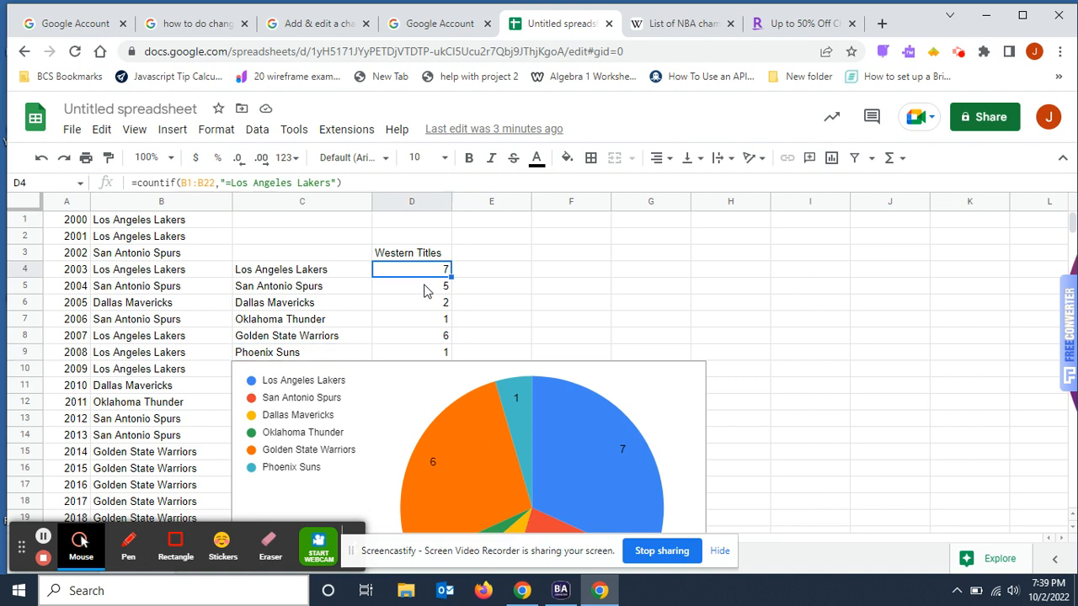
left_click(426, 286)
left_click(426, 305)
left_click(427, 321)
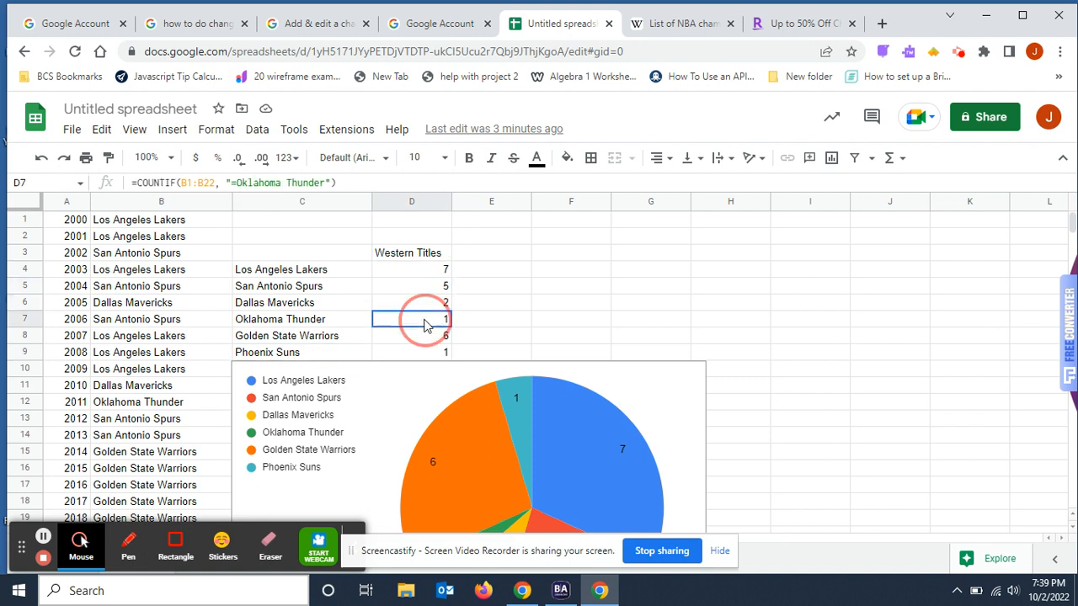
left_click(425, 337)
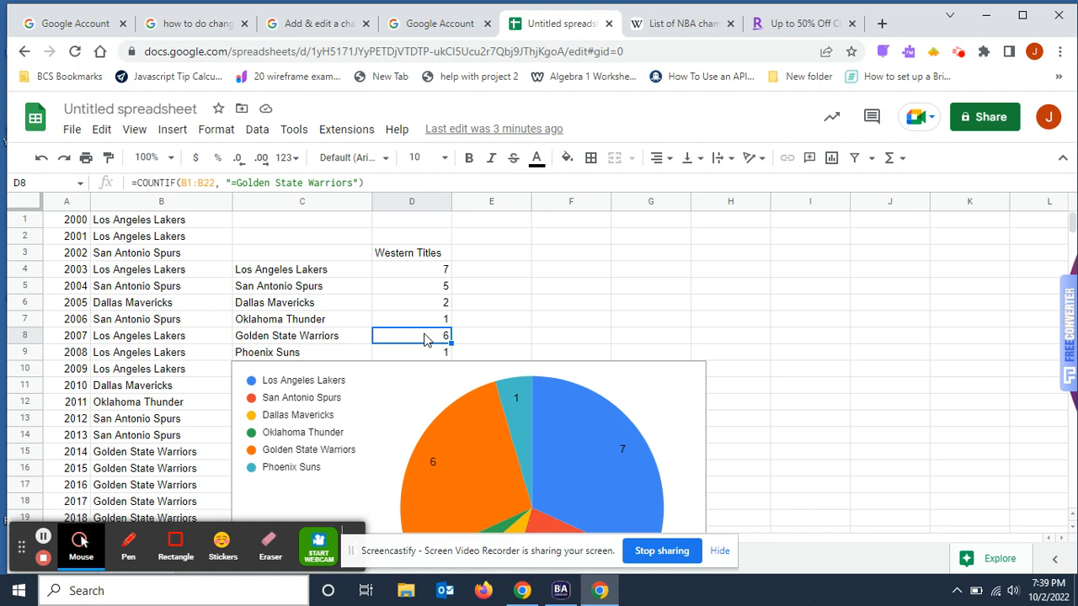
- View the complete pie chart below the summary table
scroll(755, 382, "down", 3)
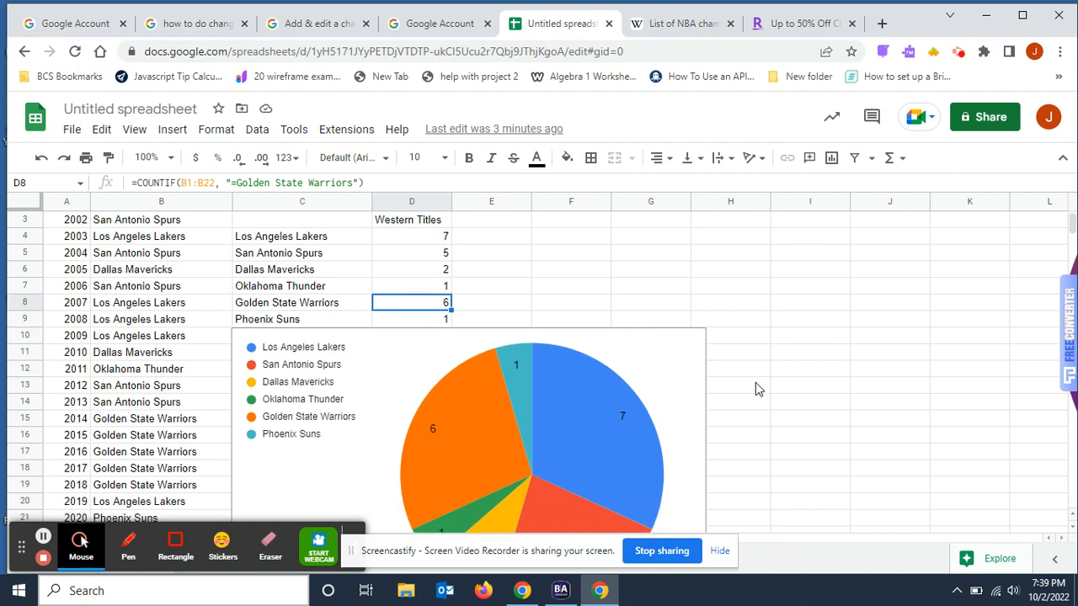
left_click(671, 301)
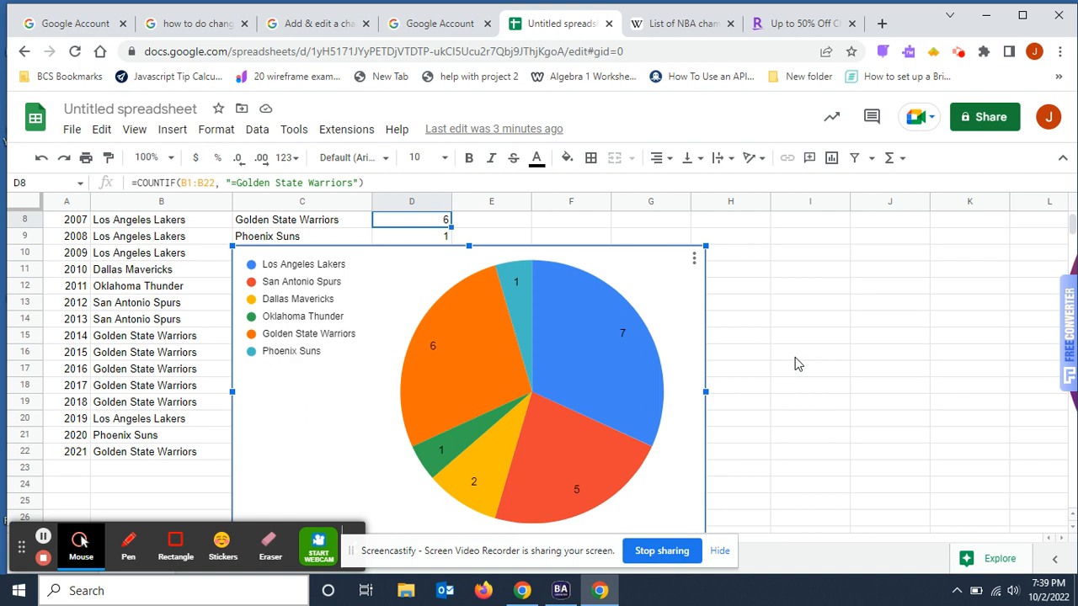
scroll(798, 364, "up", 3)
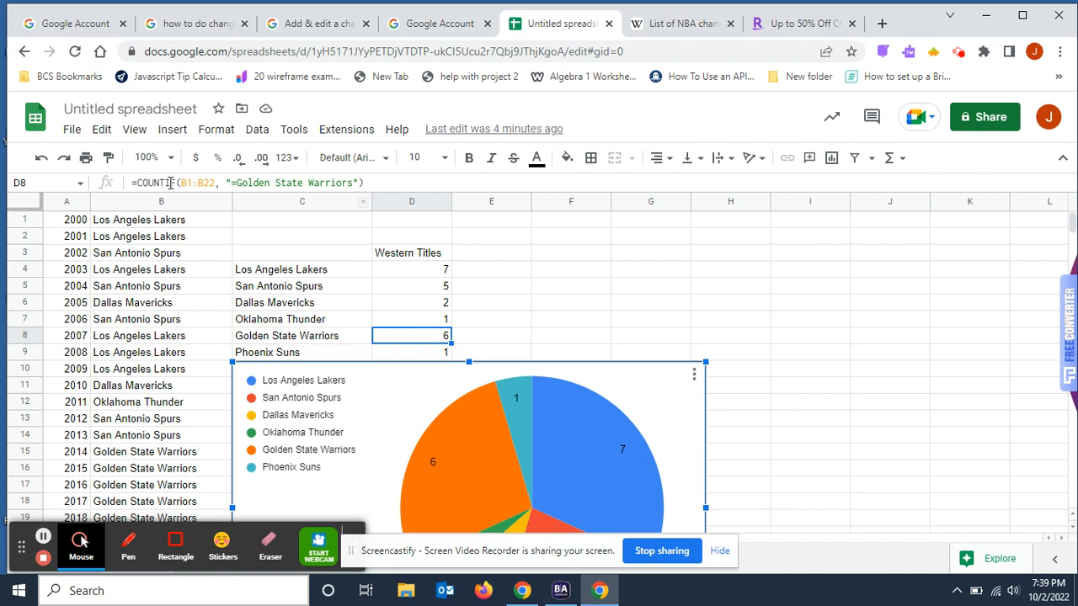
- Select team column B and check the COUNTIF formulas for all six teams in D4:D9
left_click(162, 202)
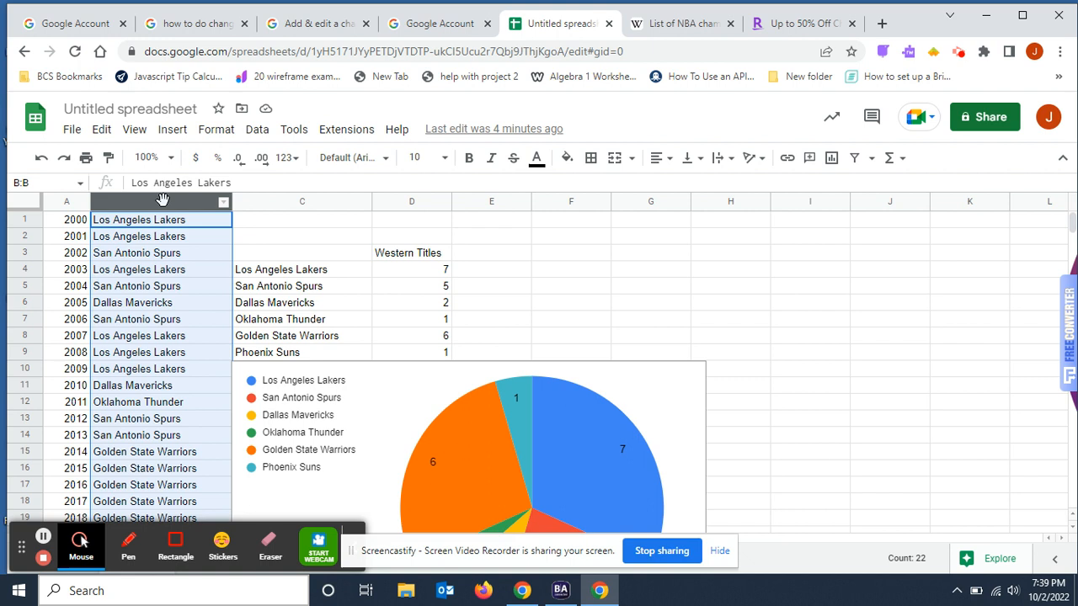
left_click(435, 271)
left_click(433, 287)
left_click(431, 303)
left_click(430, 320)
left_click(429, 336)
left_click(433, 353)
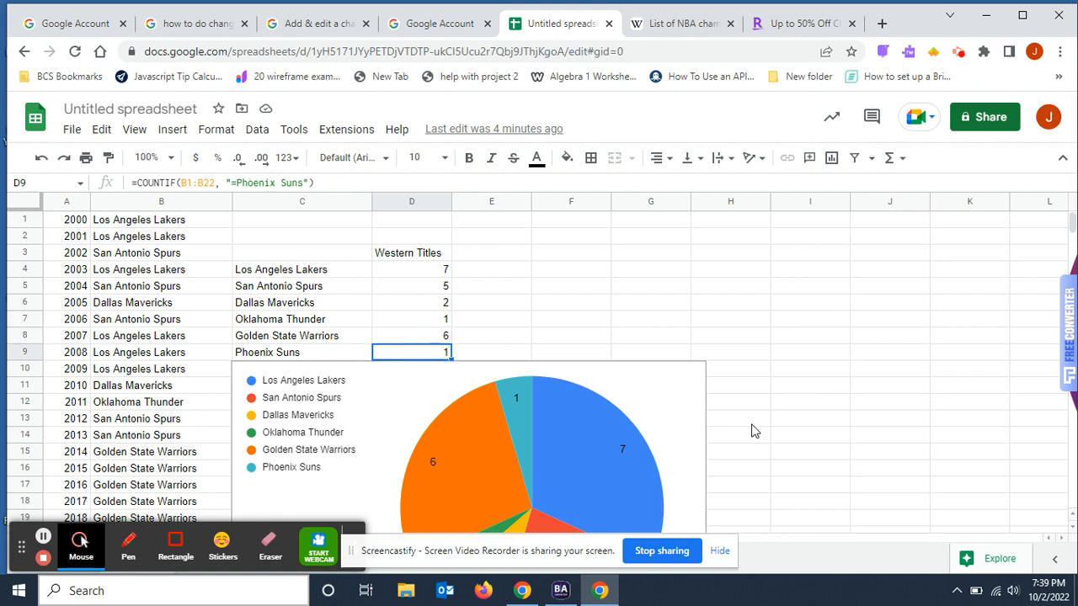
- Examine the pie chart's legend and its Golden State Warriors and Los Angeles Lakers slices
scroll(753, 430, "down", 2)
scroll(677, 431, "down", 1)
left_click(676, 431)
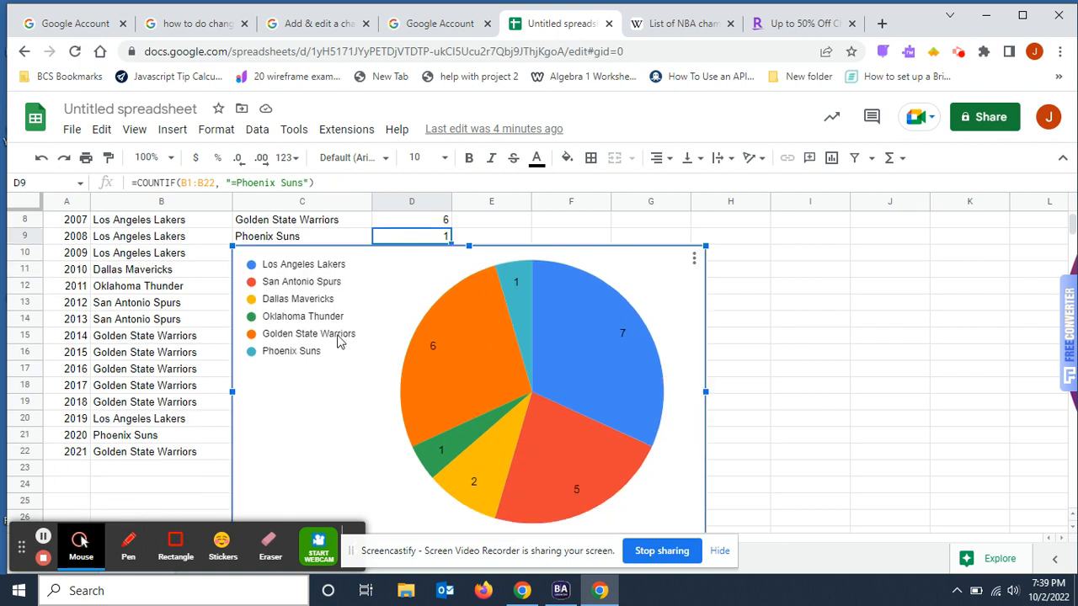
mouse_move(453, 376)
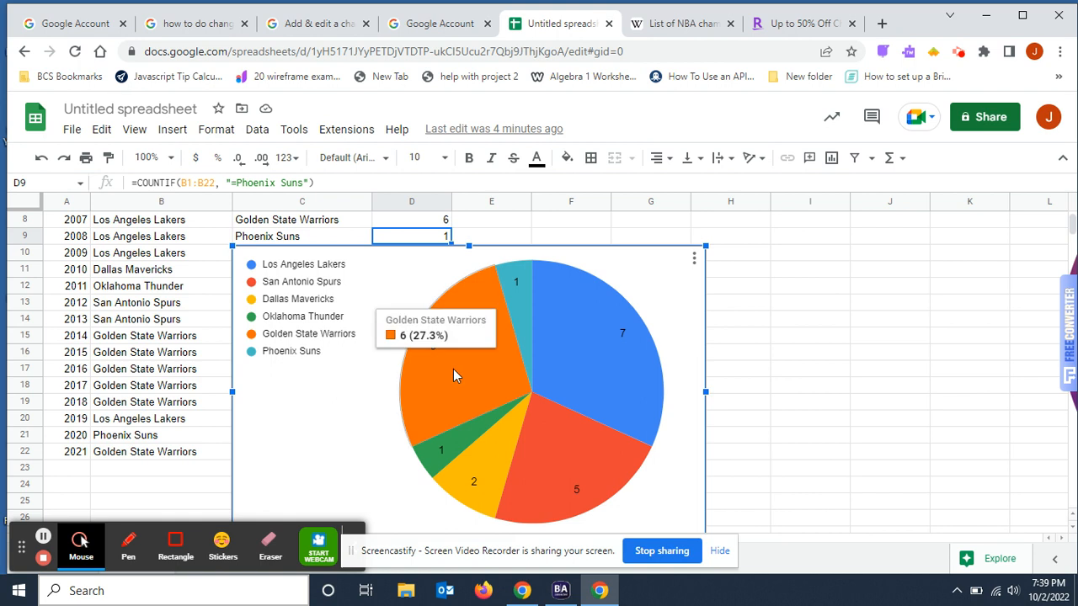
mouse_move(640, 381)
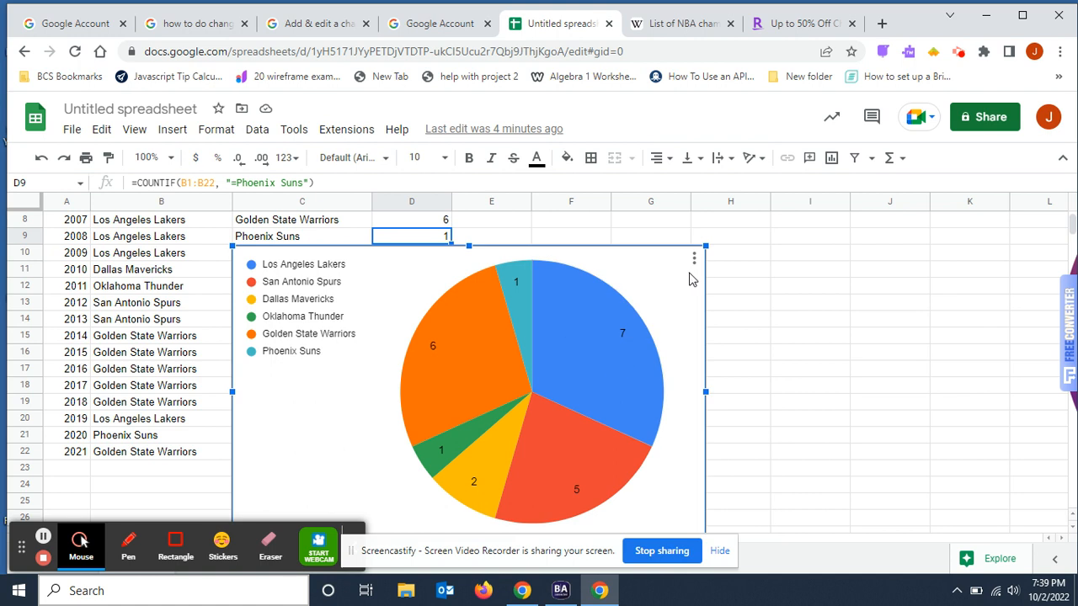
- Open the pie chart for editing, review its setup and customization options, and close the chart editor
left_click(695, 262)
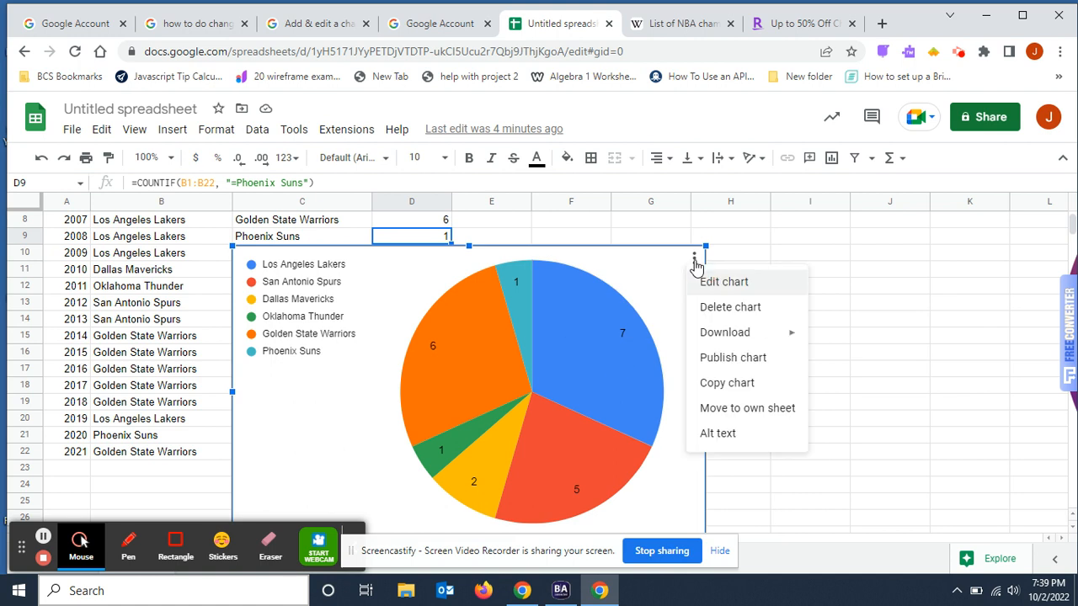
left_click(722, 283)
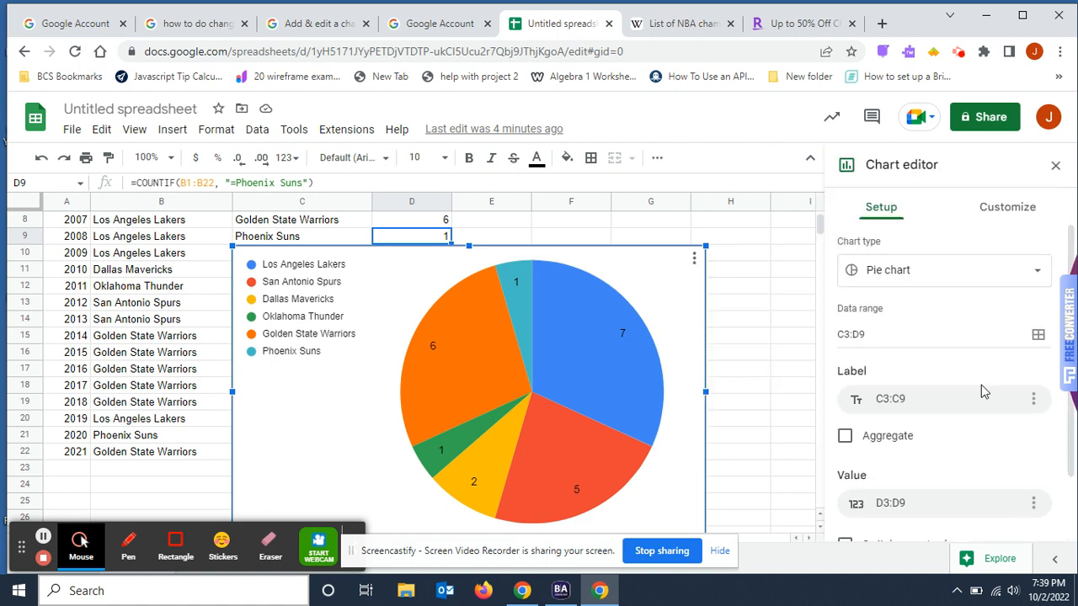
scroll(983, 390, "down", 1)
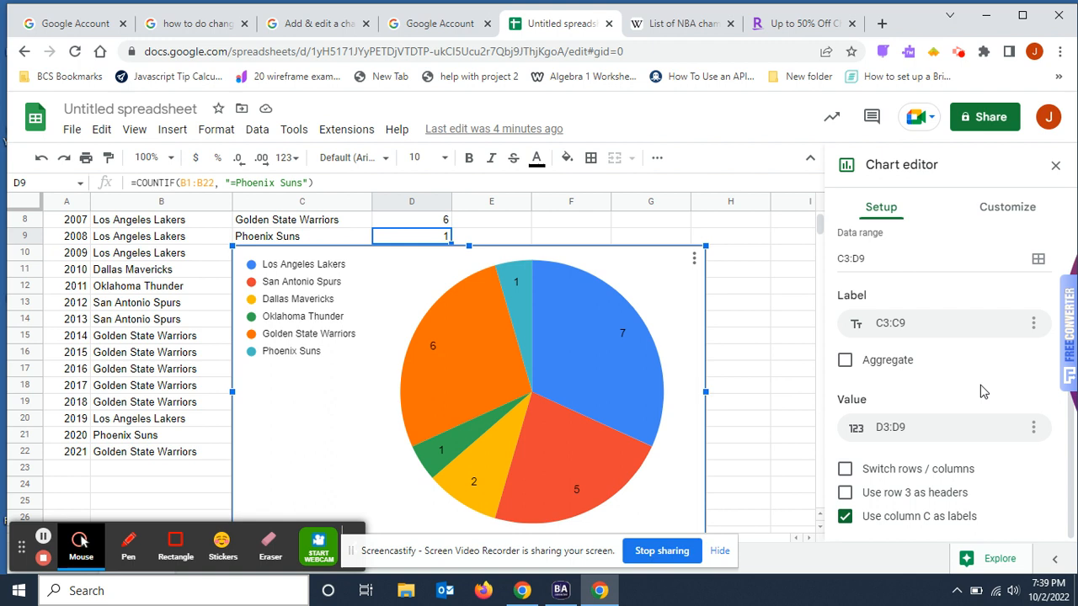
left_click(1007, 210)
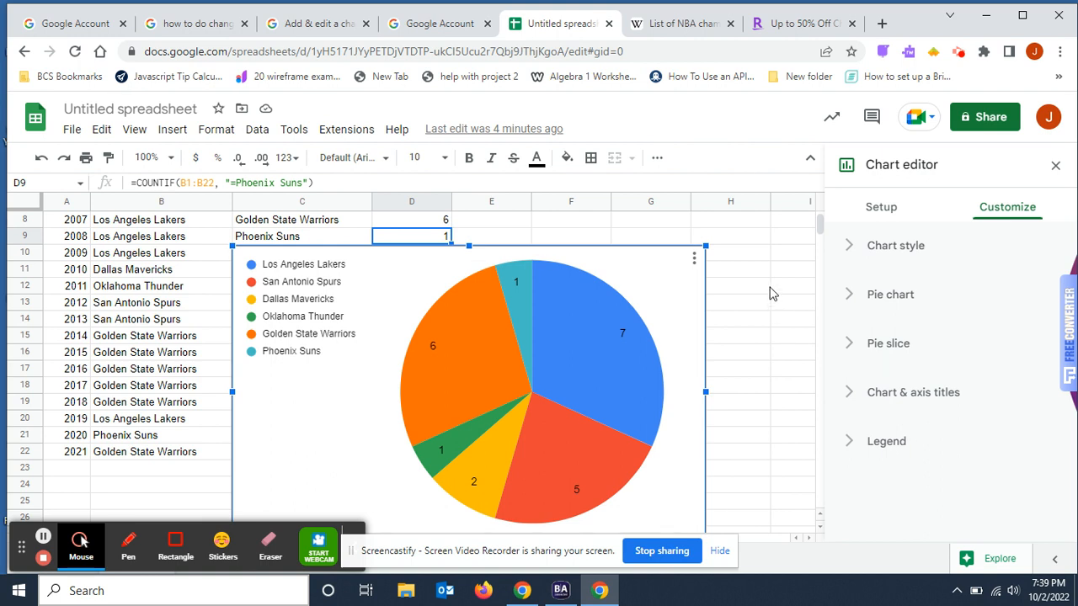
left_click(789, 342)
- Look through the editing options offered directly on the pie chart and leave them without choosing one
right_click(662, 278)
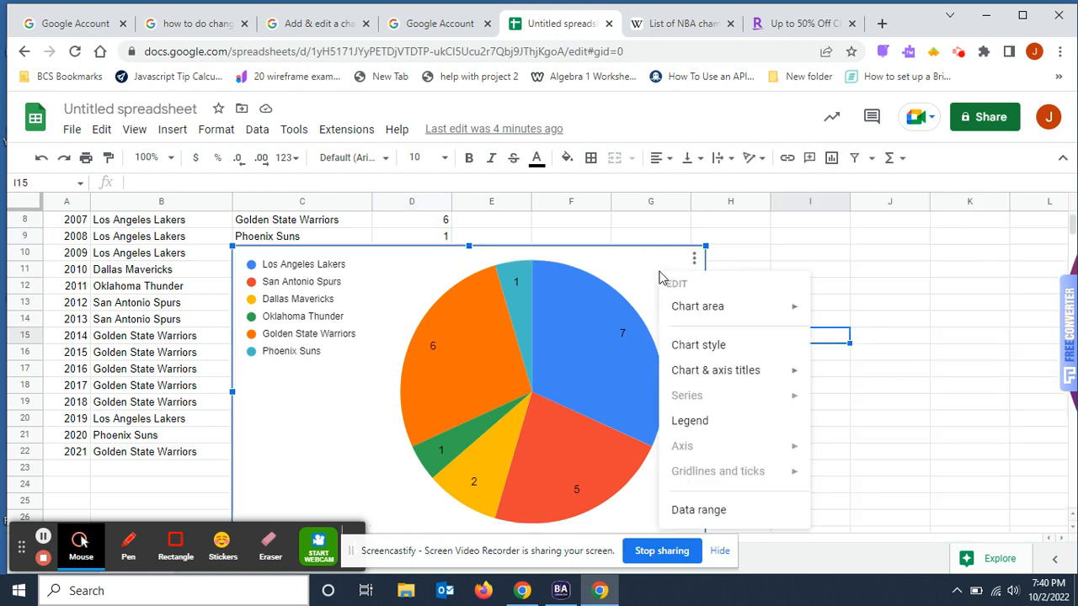
left_click(742, 239)
left_click(666, 281)
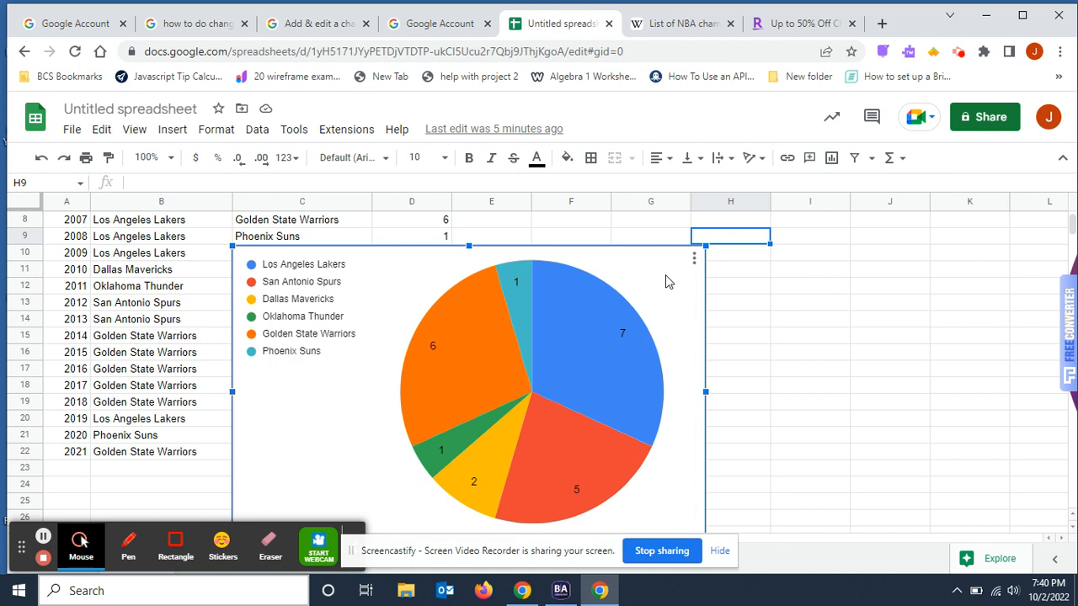
scroll(937, 374, "up", 4)
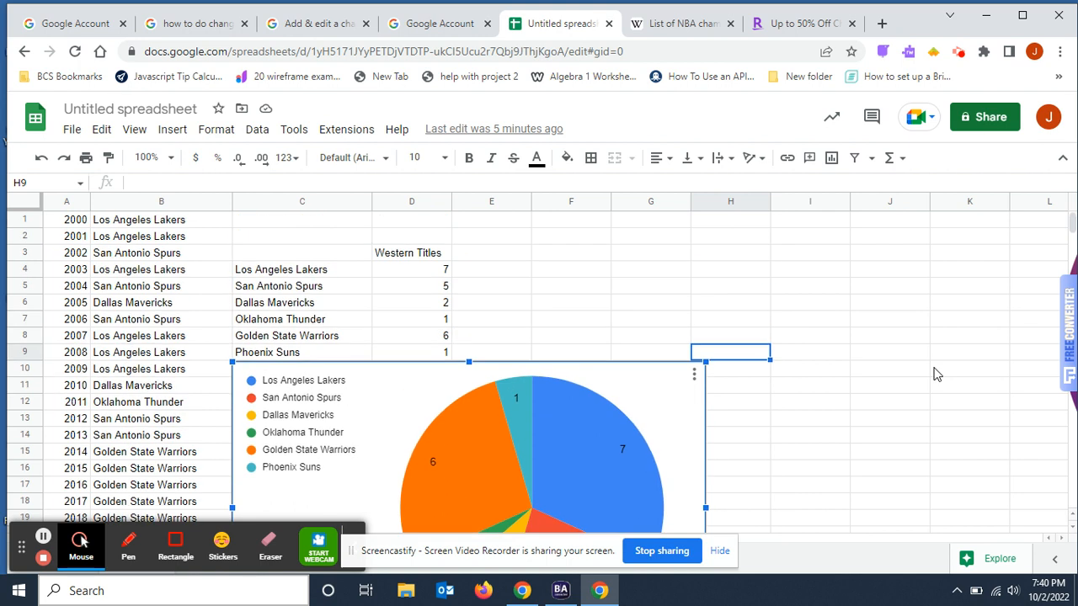